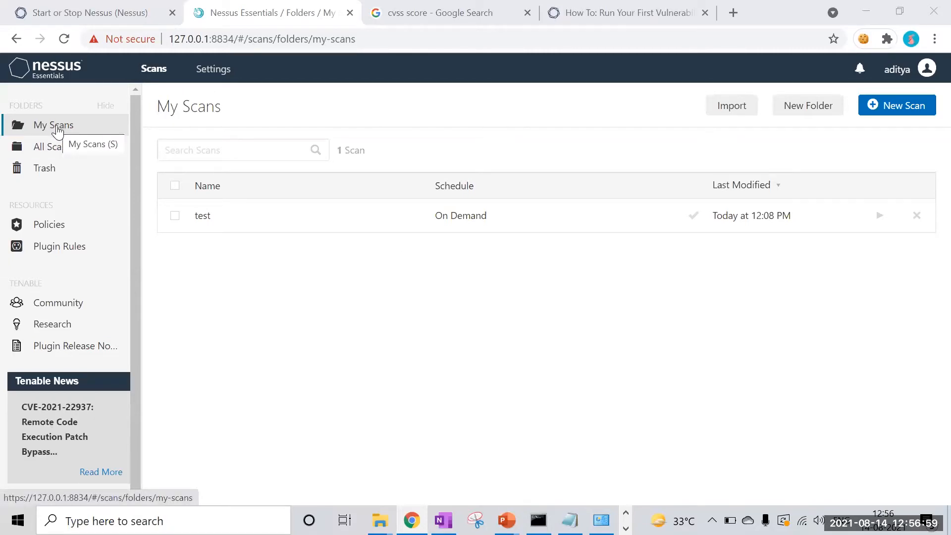
- View the list of all scans and return to the My Scans folder
{"action": "left_click", "coordinate": [53, 153]}
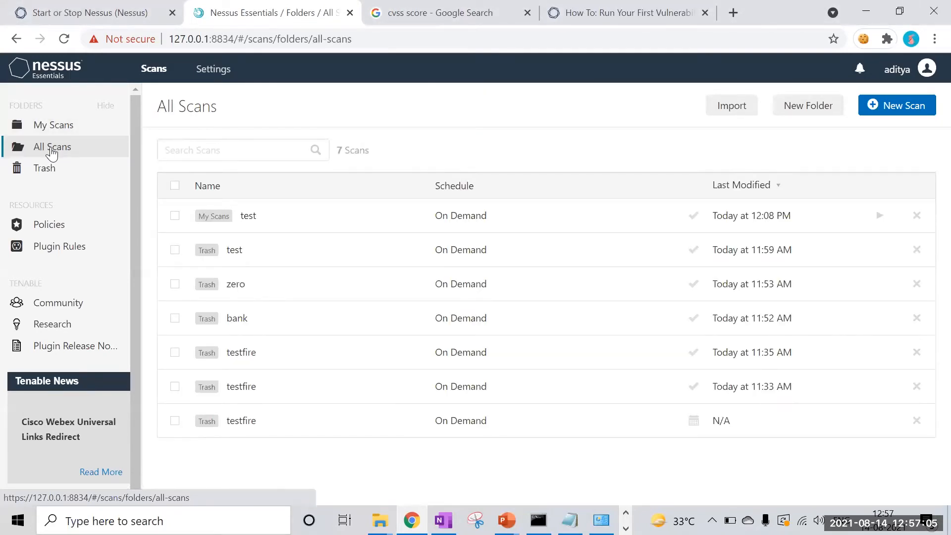
{"action": "left_click", "coordinate": [65, 127]}
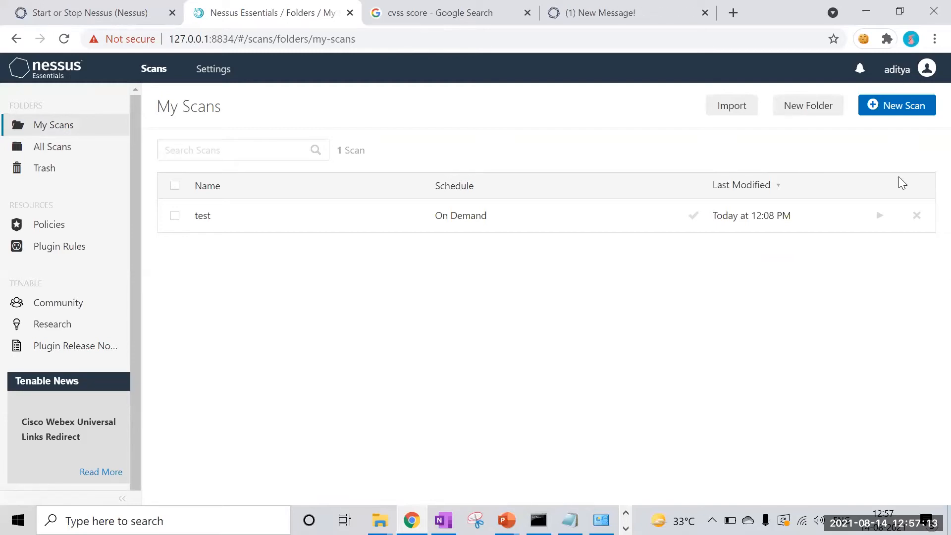
- Start a new scan and check the user-defined templates before returning to the scanner templates
{"action": "left_click", "coordinate": [910, 113]}
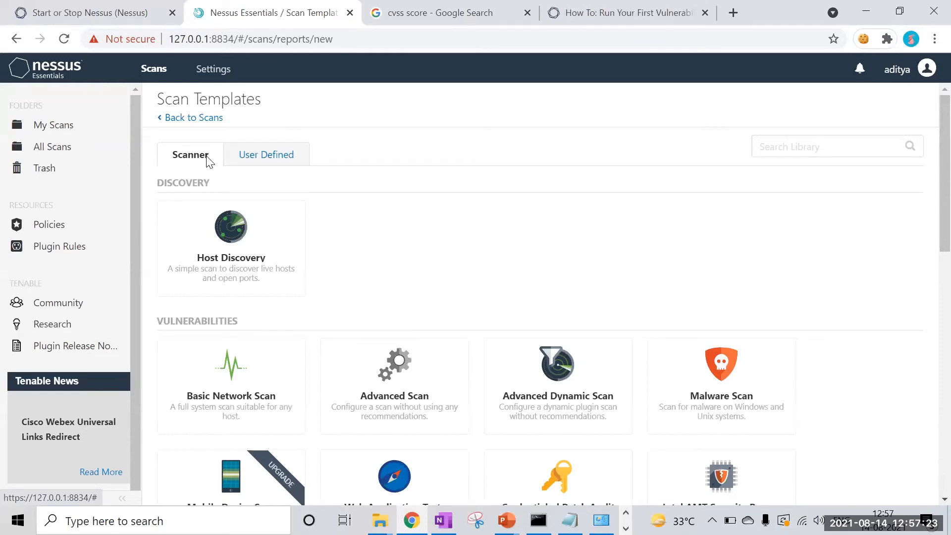
{"action": "left_click", "coordinate": [281, 156]}
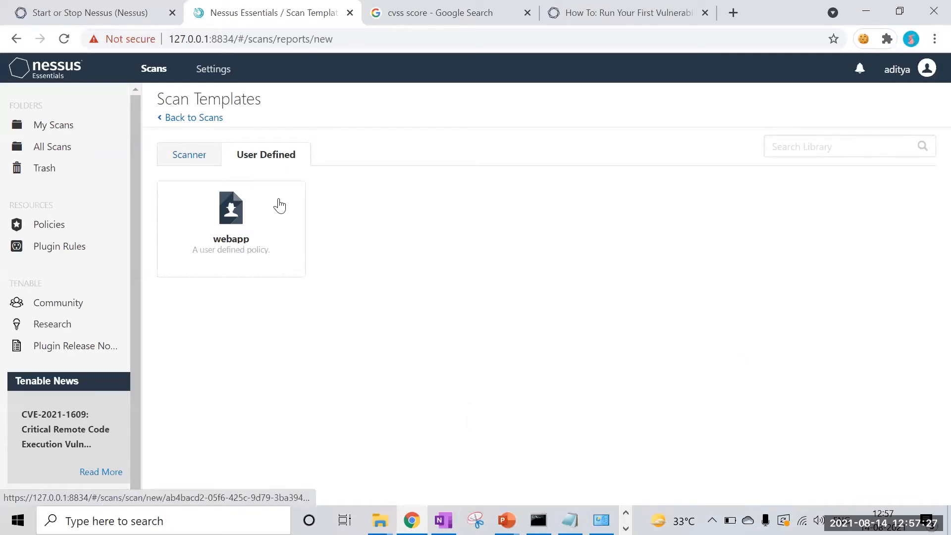
{"action": "left_click", "coordinate": [189, 158]}
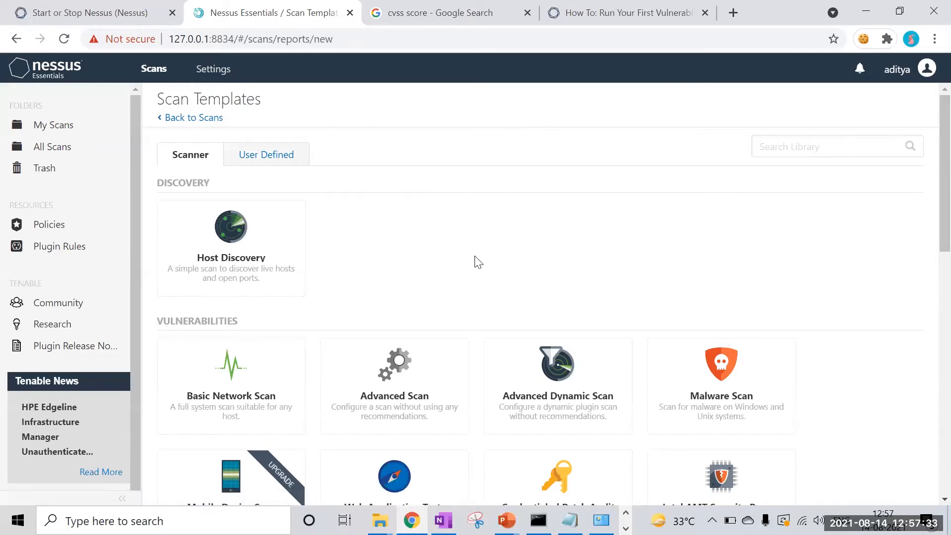
- Look through the scanner templates in the Discovery, Vulnerabilities and Compliance categories
{"action": "left_click_drag", "start_coordinate": [928, 221], "coordinate": [927, 291]}
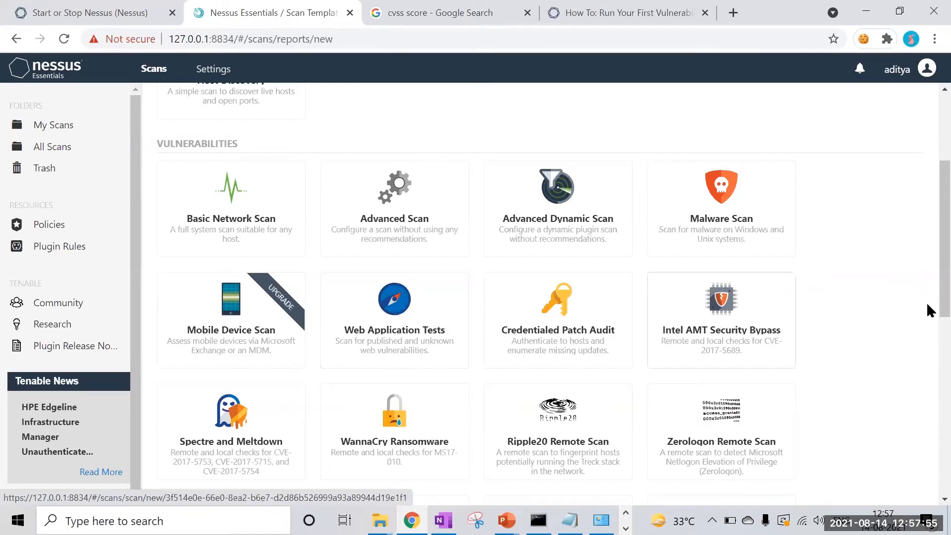
{"action": "scroll", "coordinate": [926, 317], "scroll_direction": "down", "scroll_amount": 3}
{"action": "scroll", "coordinate": [926, 349], "scroll_direction": "down", "scroll_amount": 1}
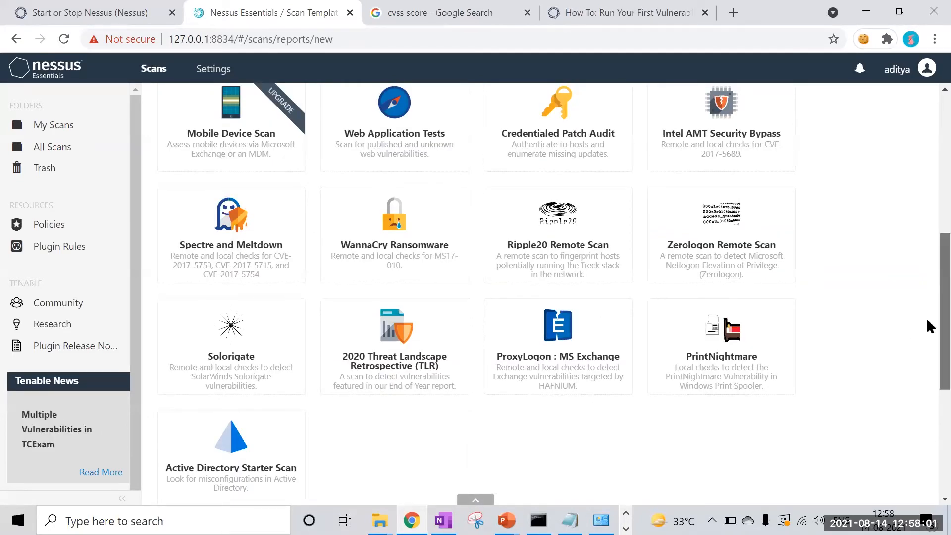
{"action": "scroll", "coordinate": [927, 332], "scroll_direction": "down", "scroll_amount": 1}
{"action": "scroll", "coordinate": [930, 345], "scroll_direction": "down", "scroll_amount": 5}
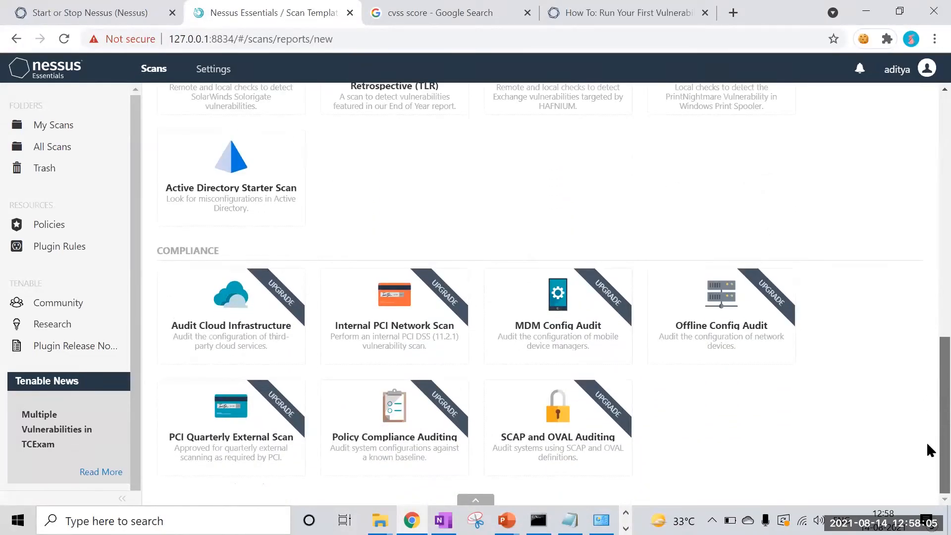
{"action": "scroll", "coordinate": [927, 396], "scroll_direction": "up", "scroll_amount": 1}
{"action": "scroll", "coordinate": [927, 371], "scroll_direction": "up", "scroll_amount": 2}
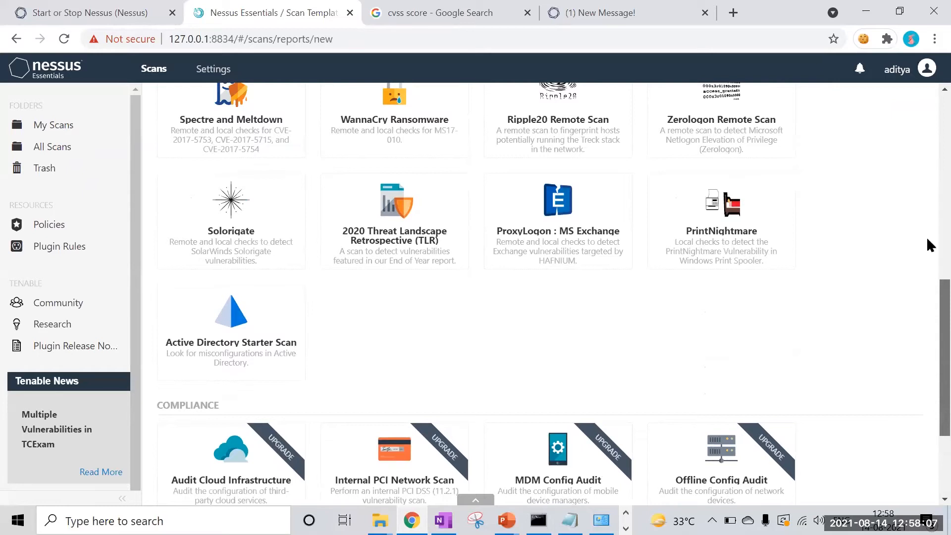
{"action": "scroll", "coordinate": [927, 144], "scroll_direction": "up", "scroll_amount": 10}
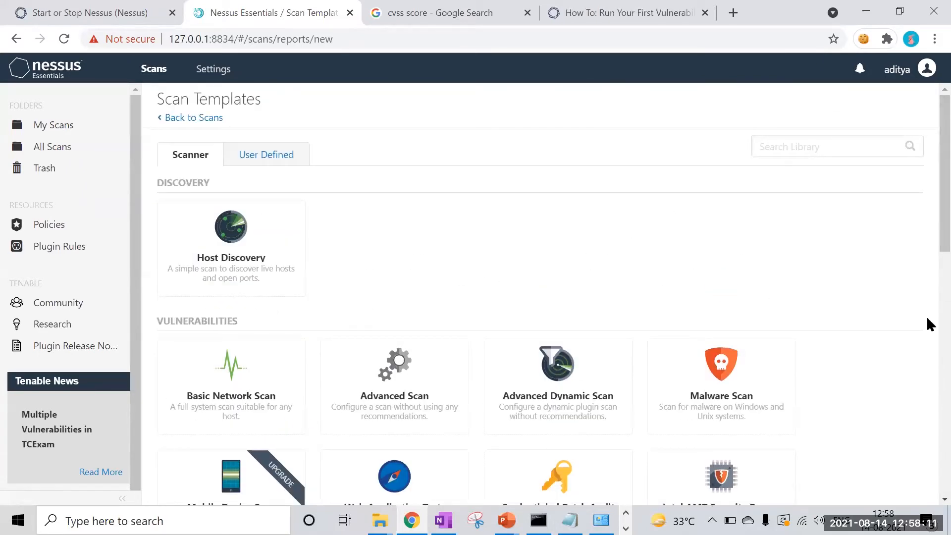
{"action": "scroll", "coordinate": [928, 255], "scroll_direction": "down", "scroll_amount": 3}
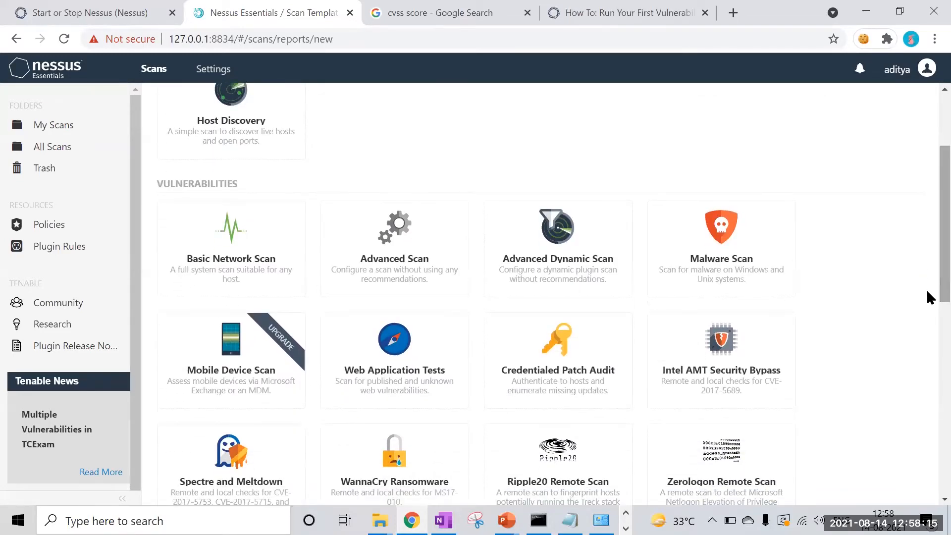
{"action": "scroll", "coordinate": [928, 296], "scroll_direction": "up", "scroll_amount": 3}
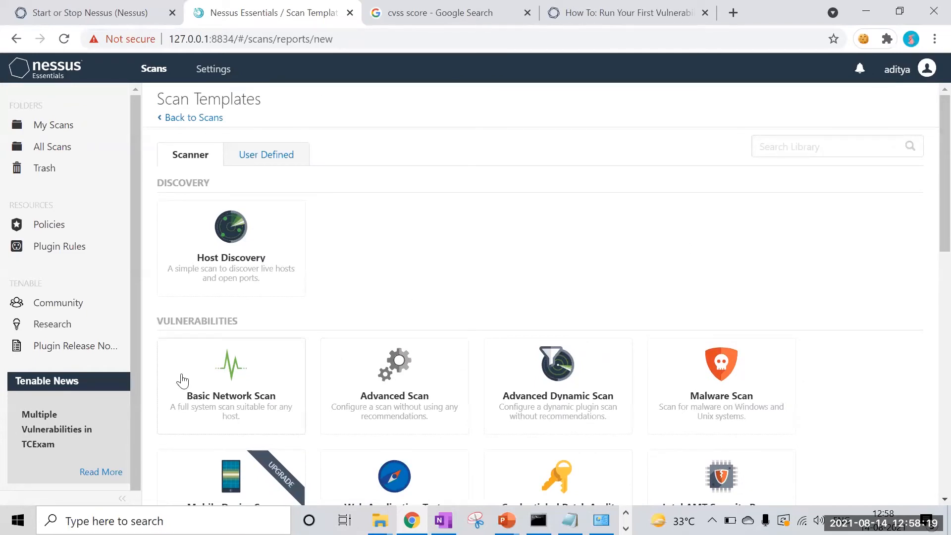
- Create a scan from the Basic Network Scan template and name it test
{"action": "left_click", "coordinate": [210, 376]}
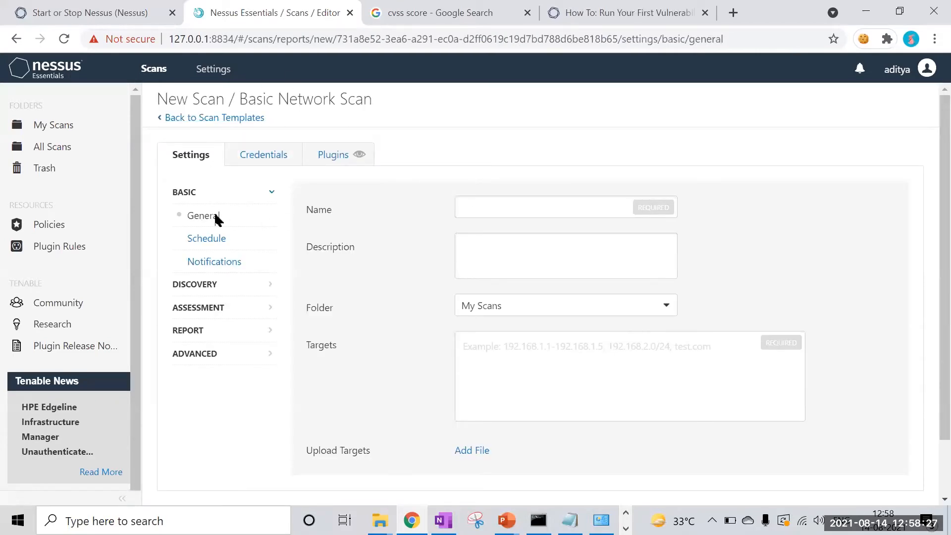
{"action": "left_click", "coordinate": [498, 207]}
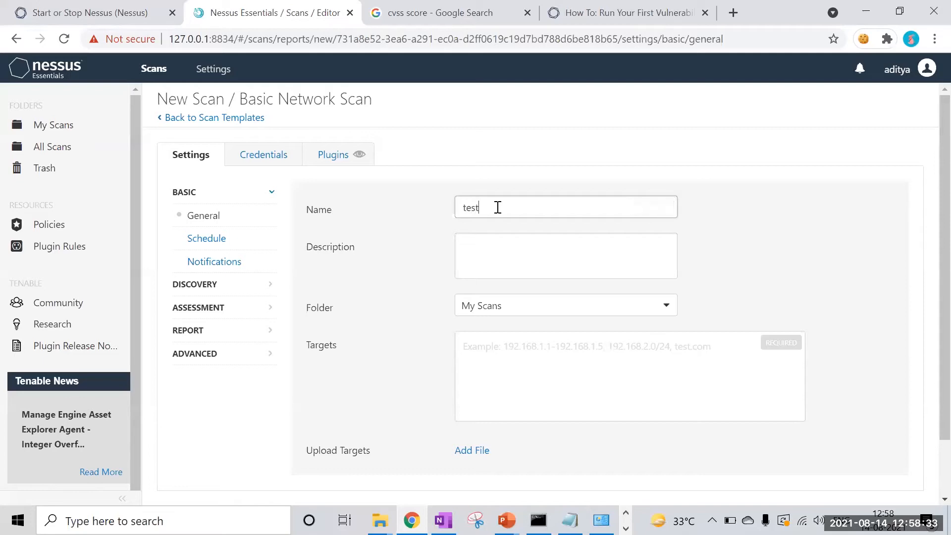
{"action": "left_click", "coordinate": [572, 364]}
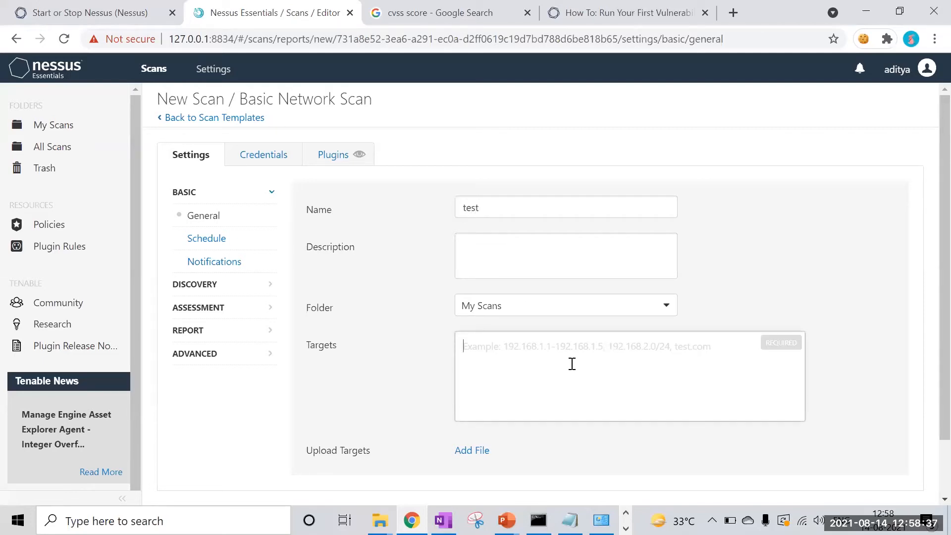
{"action": "type", "text": "192"}
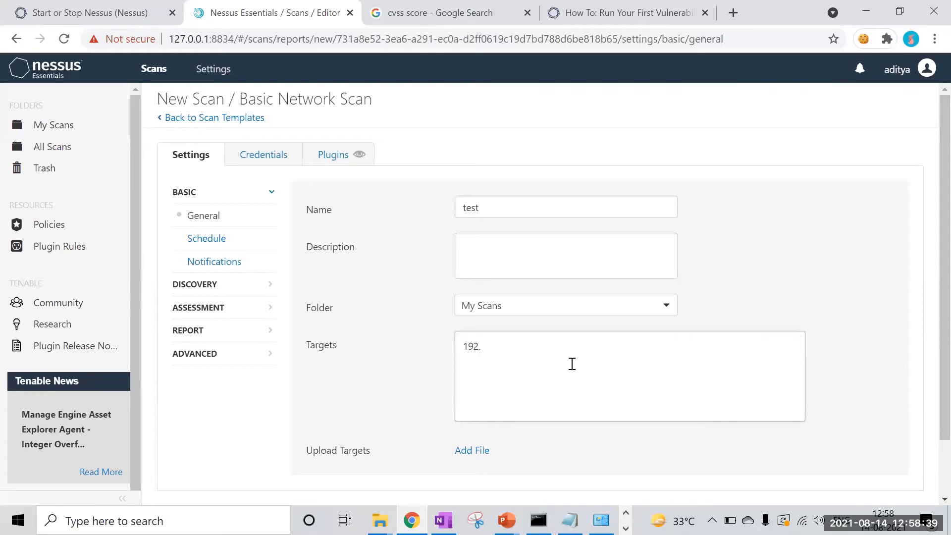
{"action": "type", "text": ".168.1.1"}
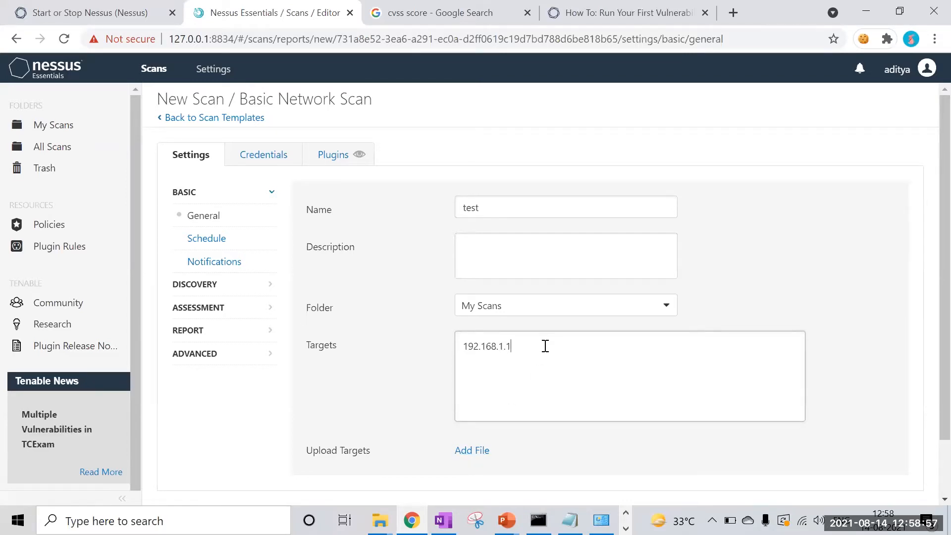
{"action": "key", "text": "BackSpace"}
{"action": "key", "text": "BackSpace"}
{"action": "key", "text": "BackSpace"}
{"action": "key", "text": "BackSpace"}
{"action": "key", "text": "BackSpace"}
{"action": "key", "text": "BackSpace"}
{"action": "key", "text": "BackSpace"}
{"action": "key", "text": "BackSpace"}
{"action": "key", "text": "BackSpace"}
{"action": "key", "text": "BackSpace"}
{"action": "key", "text": "BackSpace"}
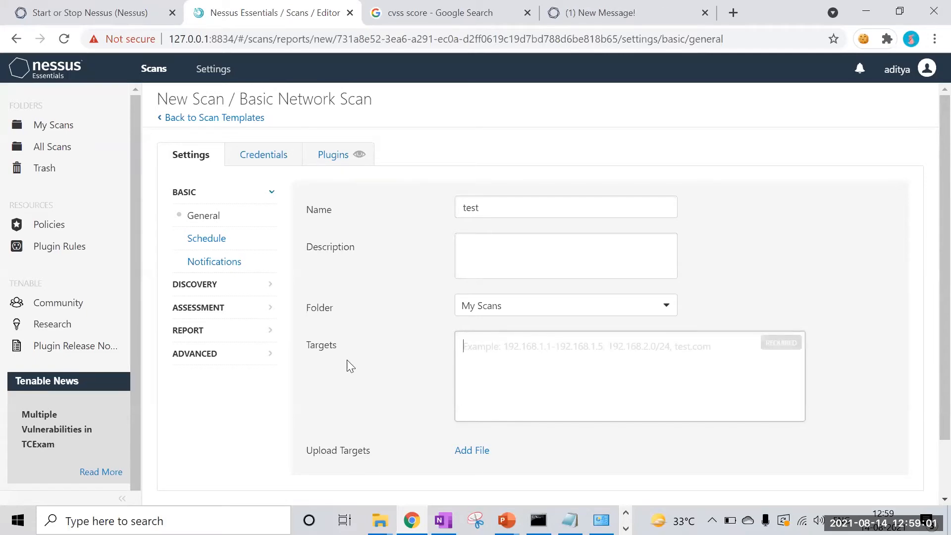
- Review the scan's credential options and look through the plugins in the AIX Local Security Checks family
{"action": "left_click", "coordinate": [246, 158]}
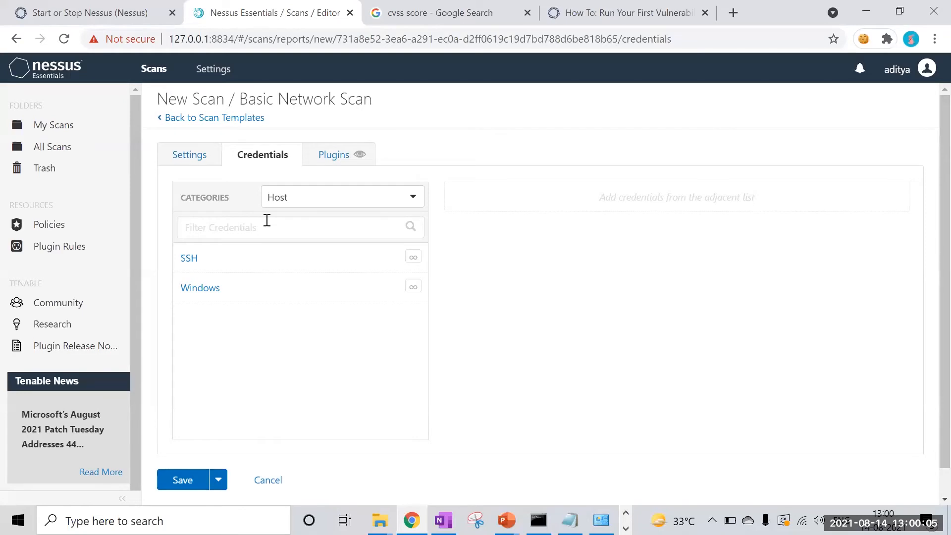
{"action": "left_click", "coordinate": [340, 161]}
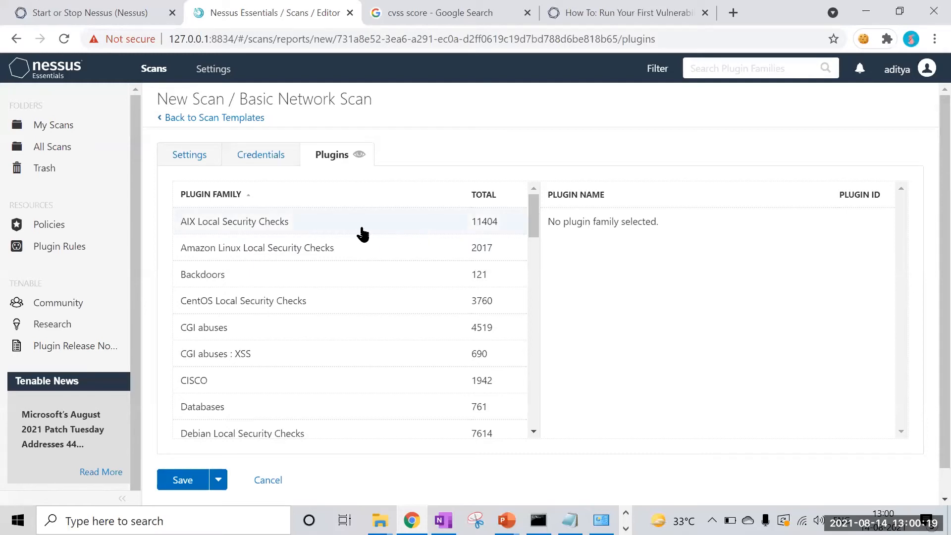
{"action": "left_click", "coordinate": [320, 223]}
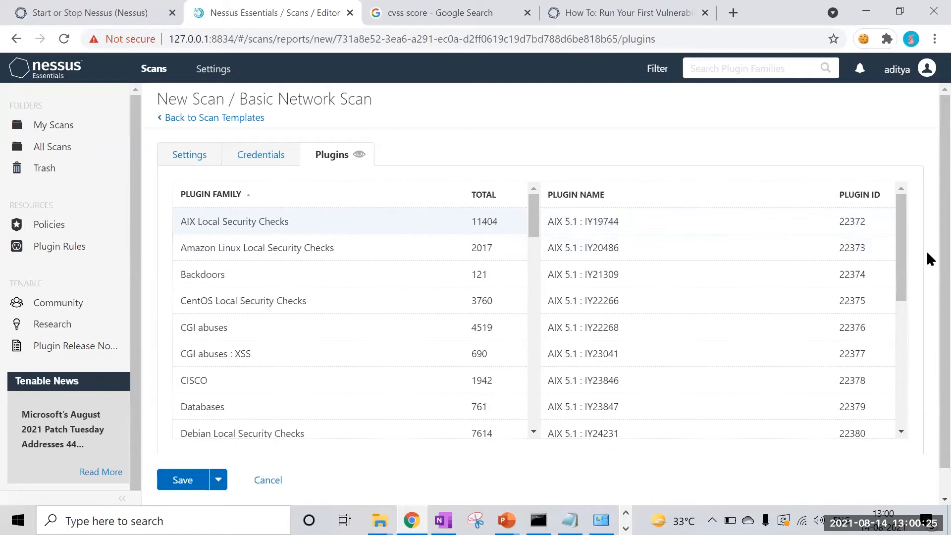
{"action": "left_click_drag", "start_coordinate": [906, 230], "coordinate": [913, 267]}
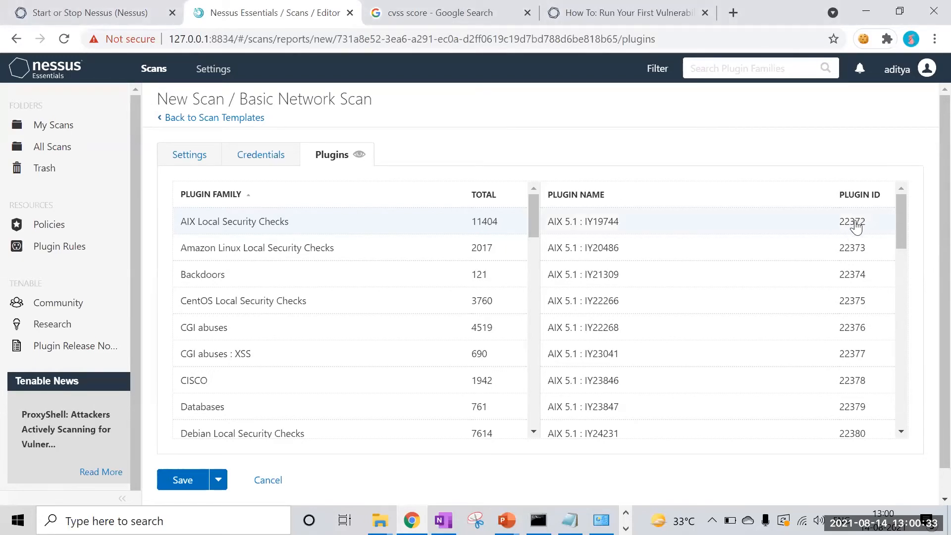
{"action": "left_click_drag", "start_coordinate": [905, 211], "coordinate": [906, 336]}
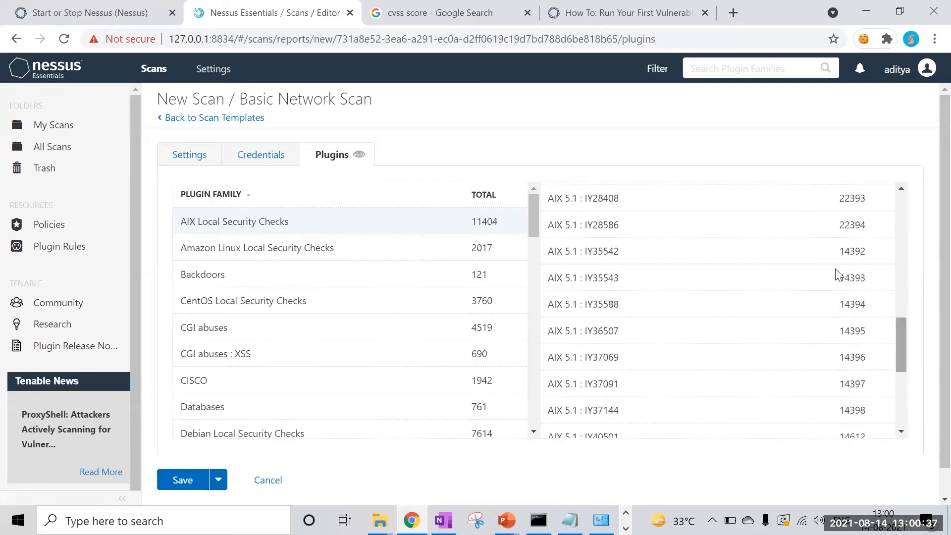
- Read the details of the AIX 5.1 : IY28586 plugin, including its description, and close them
{"action": "double_click", "coordinate": [594, 232]}
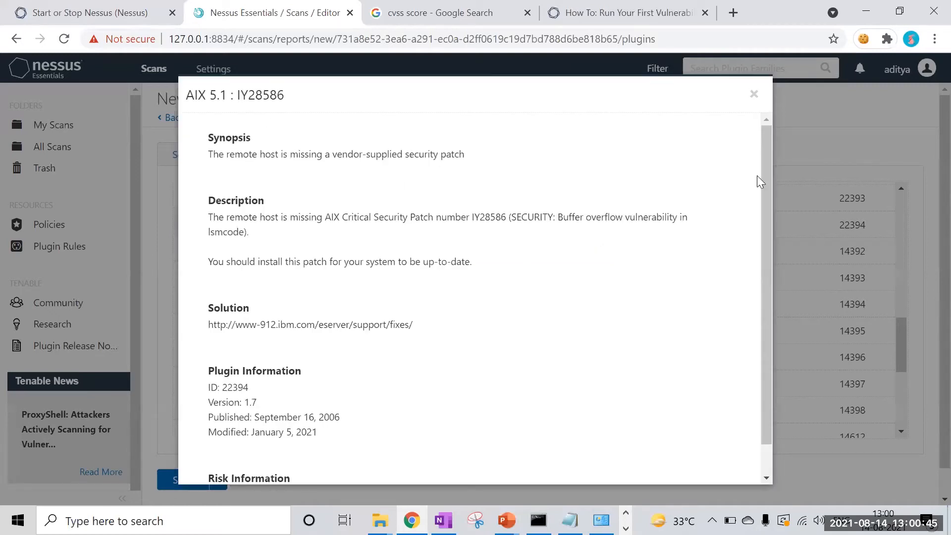
{"action": "left_click_drag", "start_coordinate": [762, 174], "coordinate": [763, 198]}
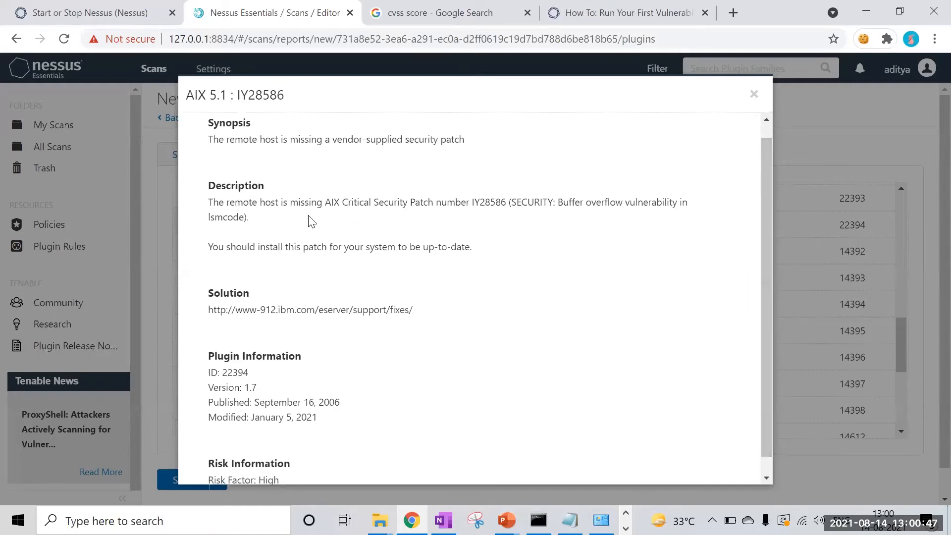
{"action": "left_click_drag", "start_coordinate": [330, 202], "coordinate": [672, 276]}
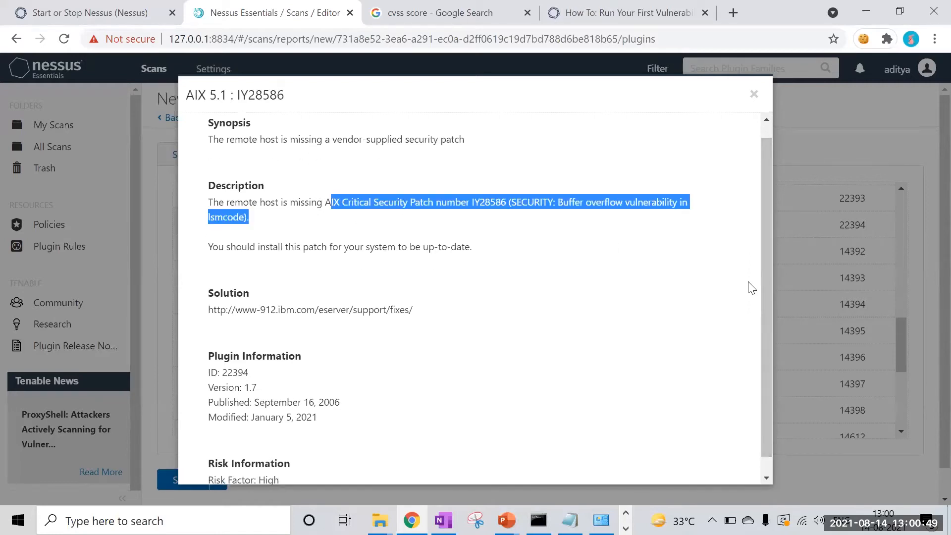
{"action": "left_click", "coordinate": [754, 94]}
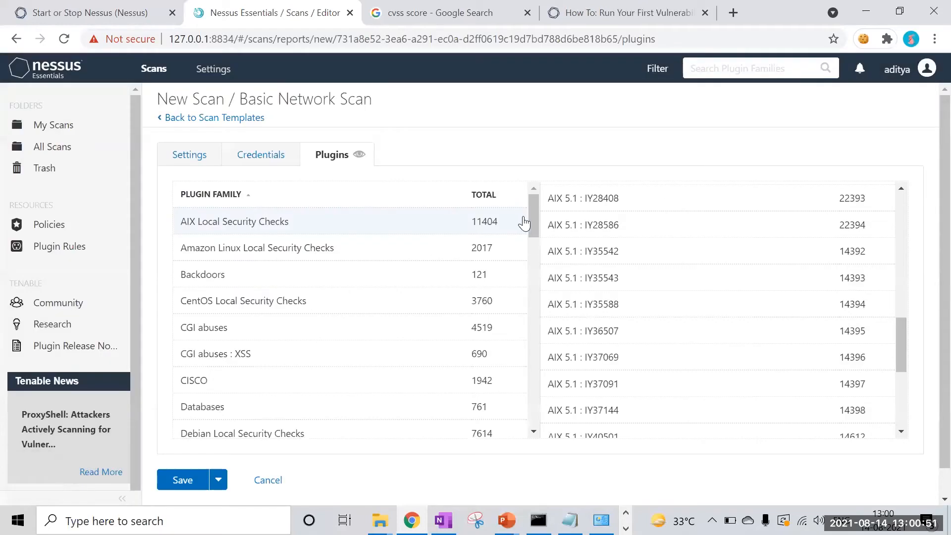
- Look through the full list of plugin families for the Basic Network Scan and return to its beginning
{"action": "left_click_drag", "start_coordinate": [533, 219], "coordinate": [534, 223]}
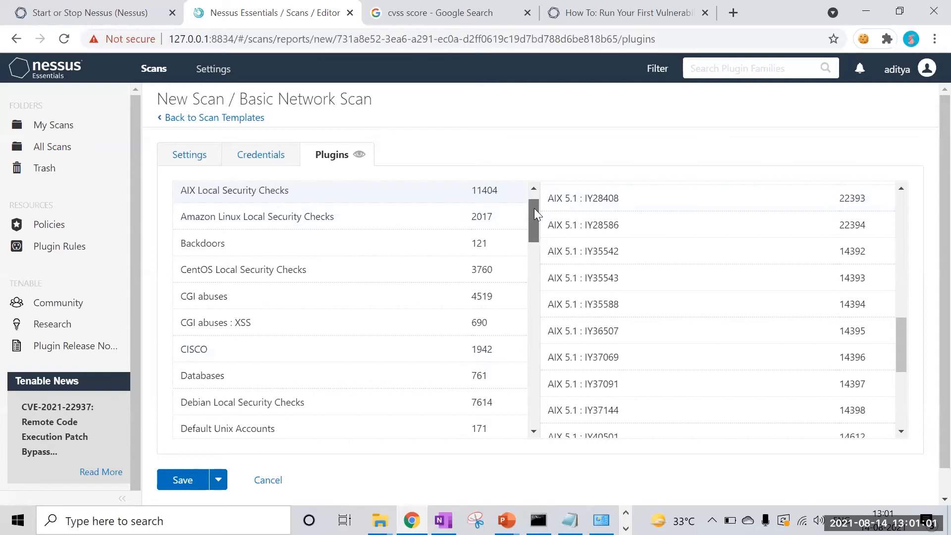
{"action": "left_click_drag", "start_coordinate": [534, 208], "coordinate": [536, 225]}
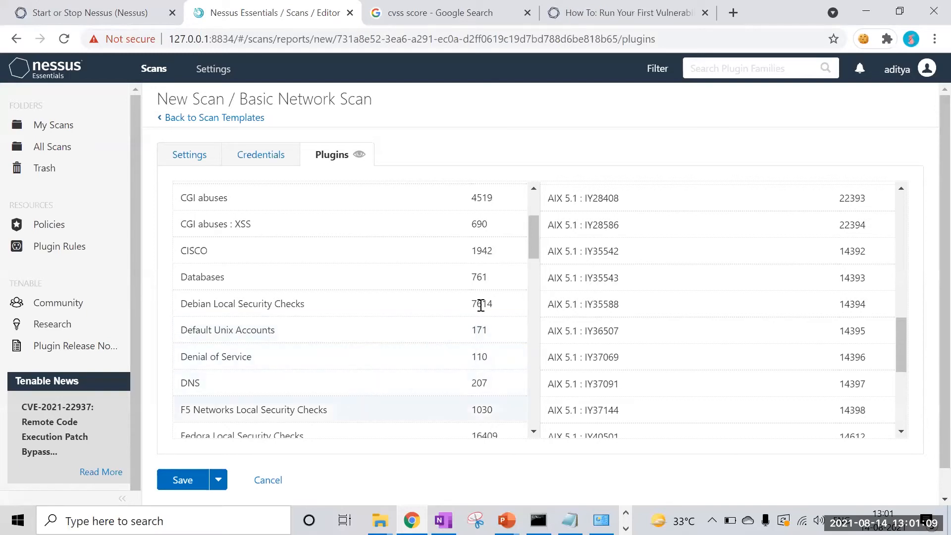
{"action": "left_click_drag", "start_coordinate": [537, 227], "coordinate": [534, 276]}
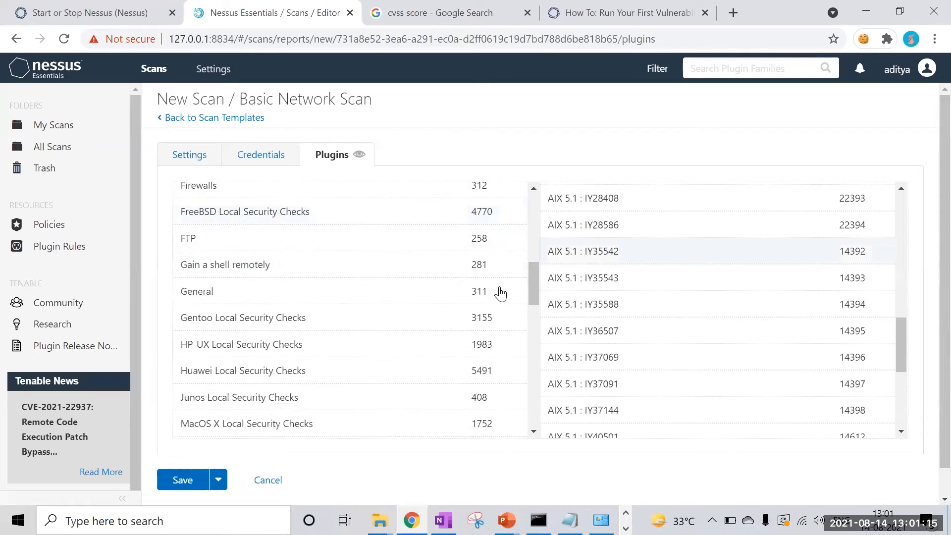
{"action": "left_click_drag", "start_coordinate": [532, 275], "coordinate": [518, 290]}
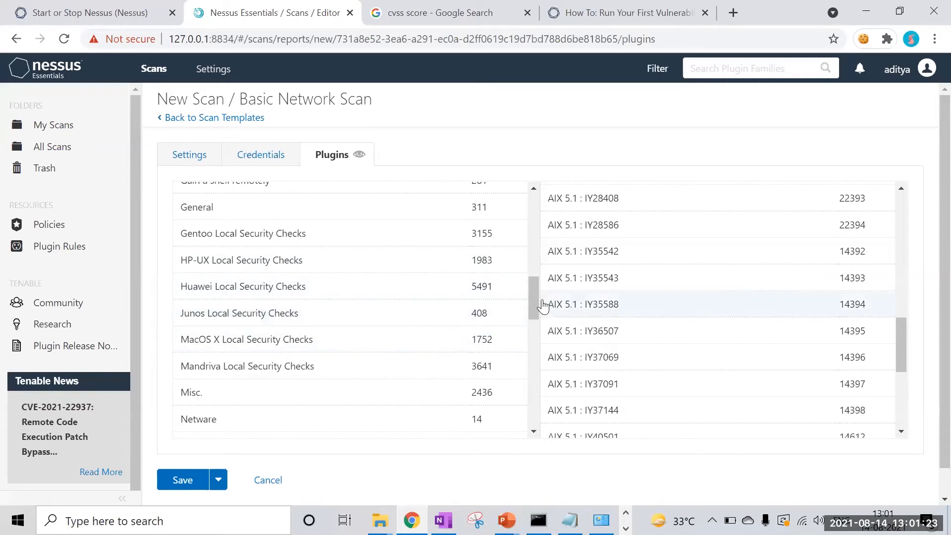
{"action": "left_click_drag", "start_coordinate": [533, 295], "coordinate": [534, 317]}
{"action": "scroll", "coordinate": [533, 312], "scroll_direction": "down", "scroll_amount": 2}
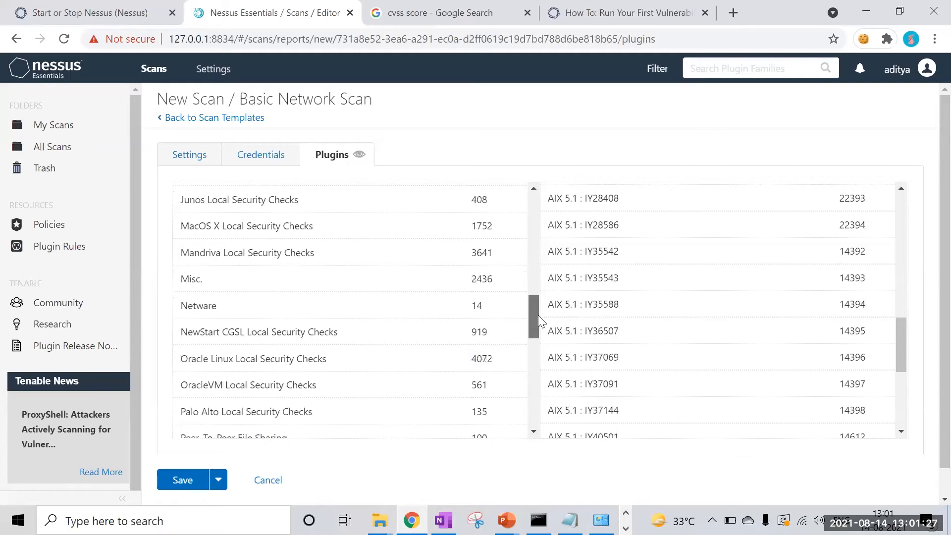
{"action": "left_click_drag", "start_coordinate": [538, 315], "coordinate": [534, 362]}
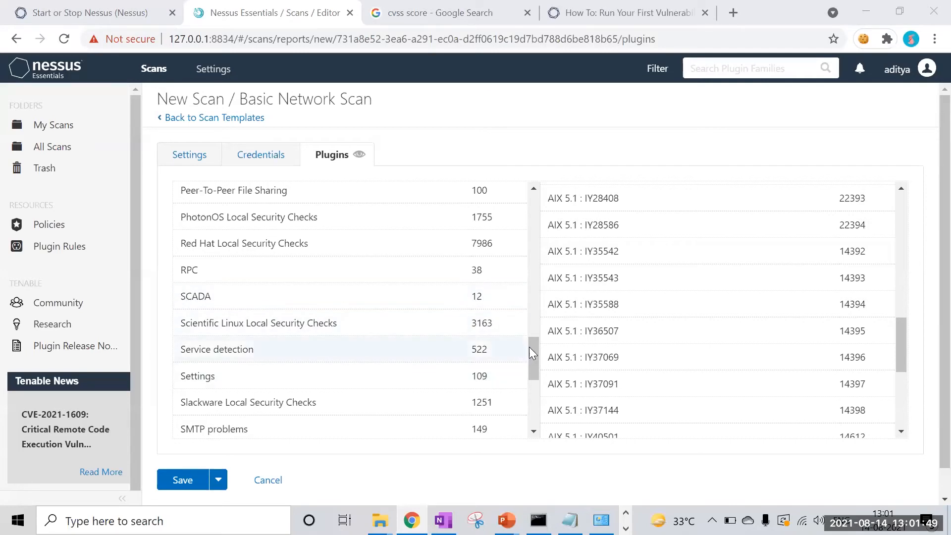
{"action": "left_click_drag", "start_coordinate": [532, 352], "coordinate": [530, 379]}
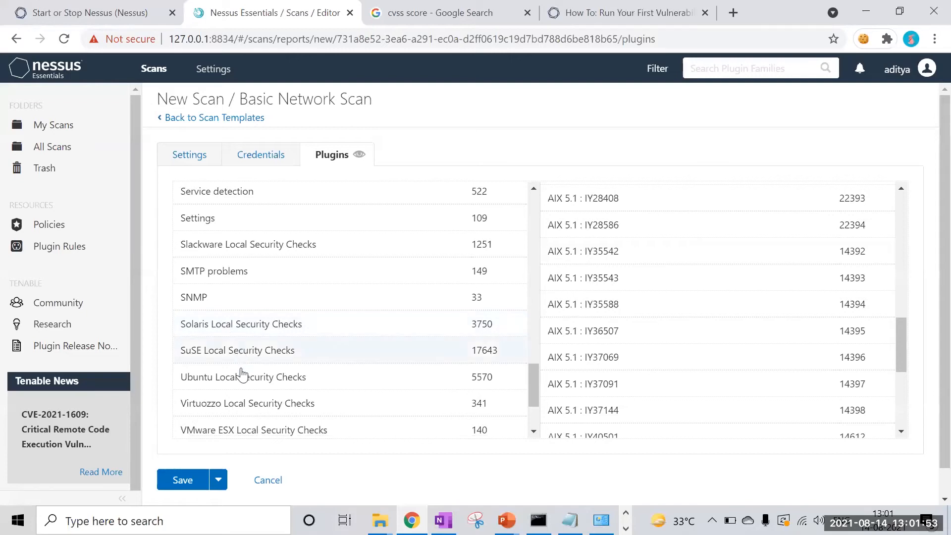
{"action": "left_click_drag", "start_coordinate": [533, 372], "coordinate": [556, 152]}
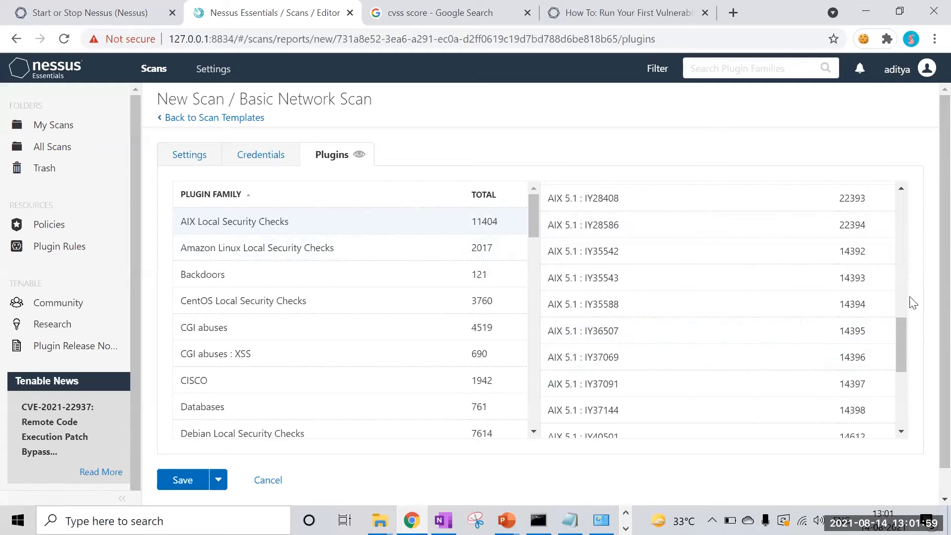
- Leave the Basic Network Scan setup and review the plugin families in the Web Application Tests template, returning to the scan templates
{"action": "left_click_drag", "start_coordinate": [903, 322], "coordinate": [926, 122]}
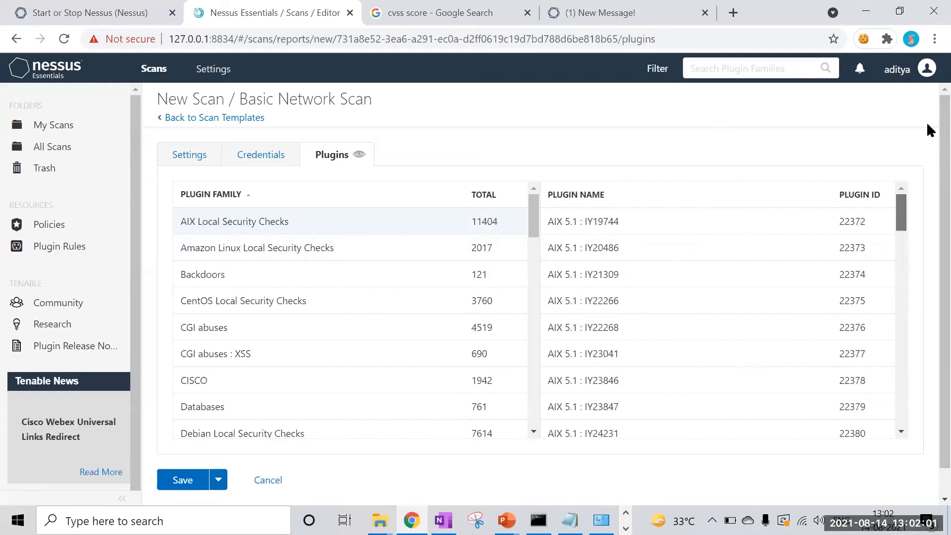
{"action": "left_click", "coordinate": [169, 121]}
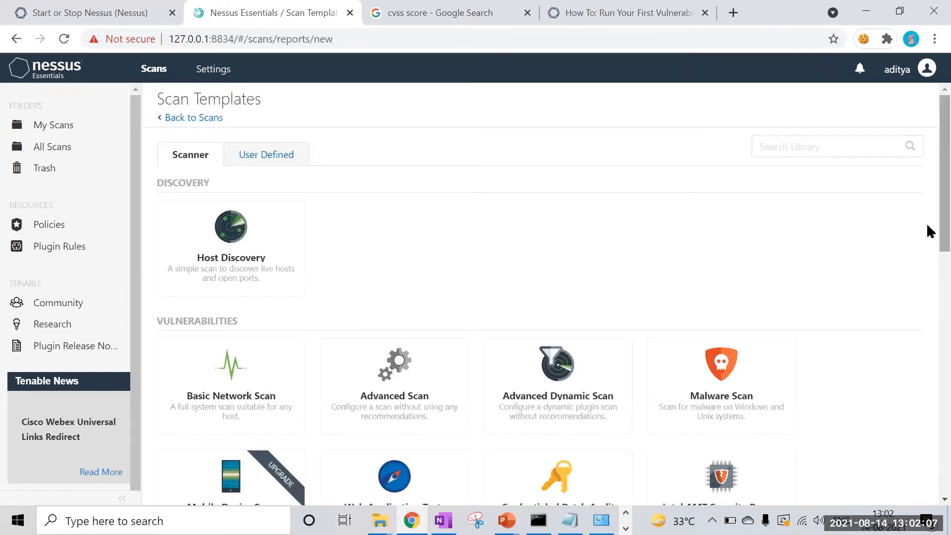
{"action": "left_click_drag", "start_coordinate": [927, 219], "coordinate": [929, 288]}
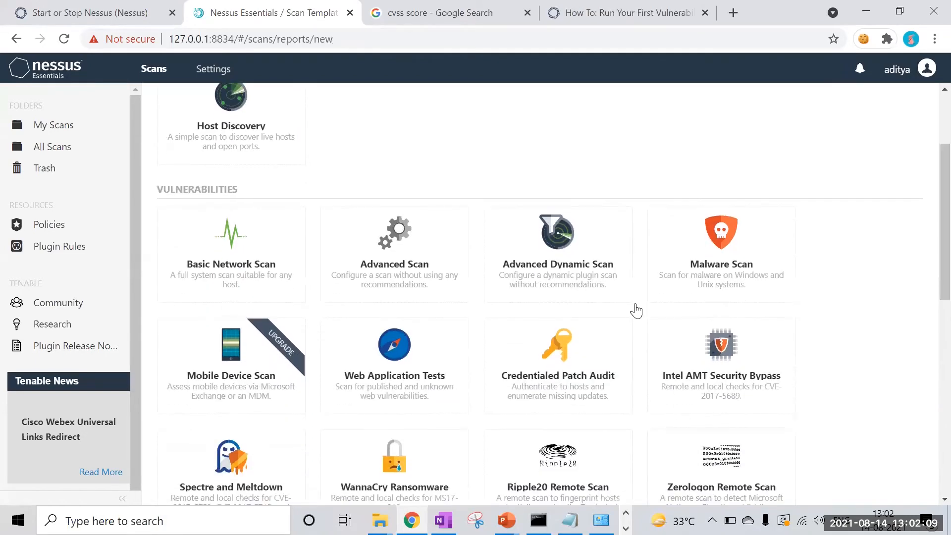
{"action": "left_click", "coordinate": [414, 342]}
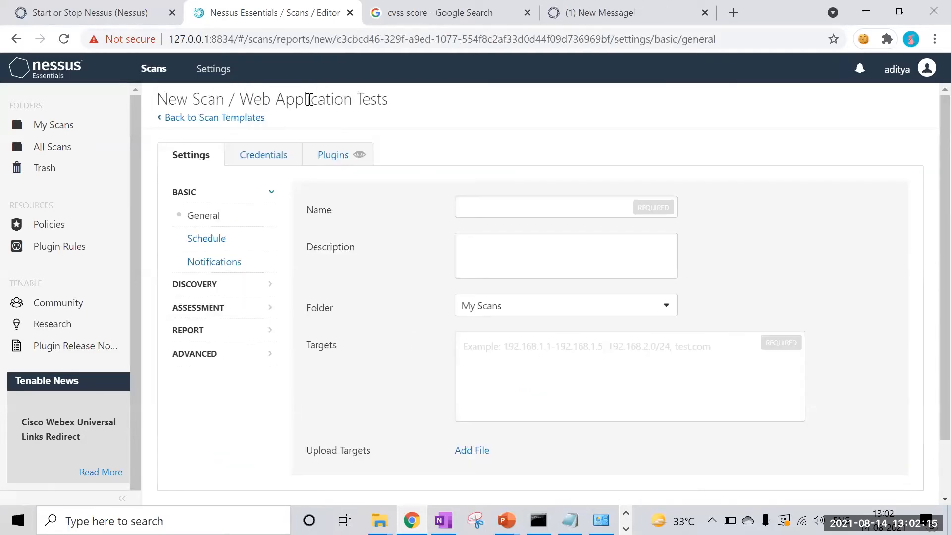
{"action": "left_click", "coordinate": [331, 157]}
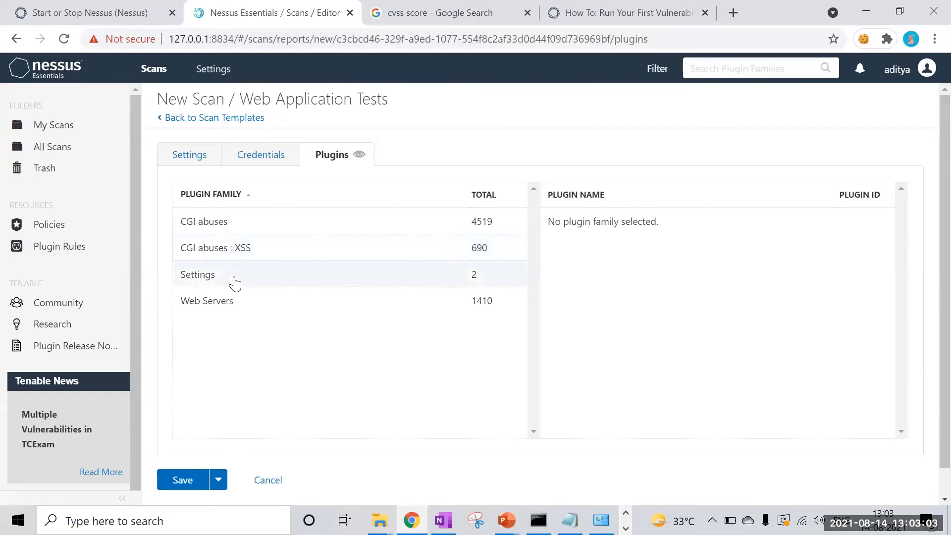
{"action": "left_click", "coordinate": [186, 120]}
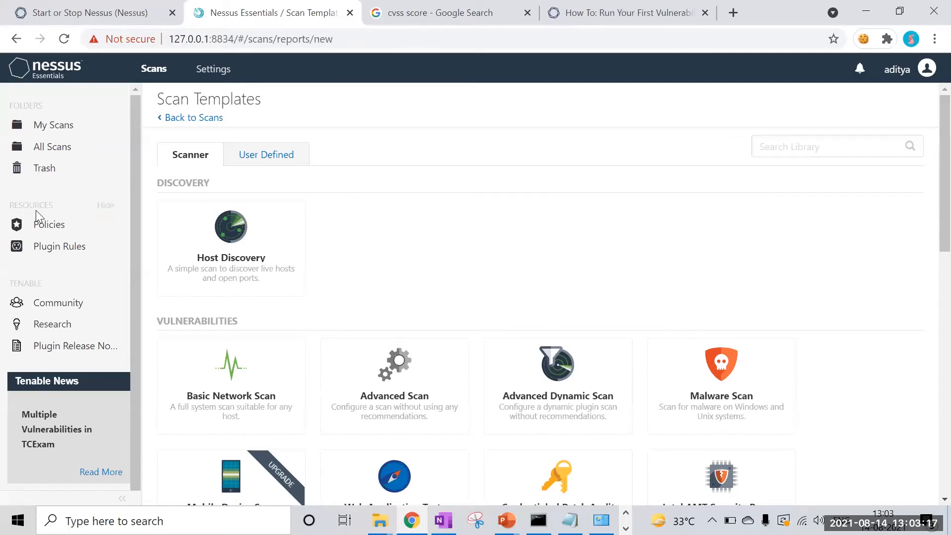
- Start a new policy based on the Advanced Scan template
{"action": "left_click", "coordinate": [50, 226]}
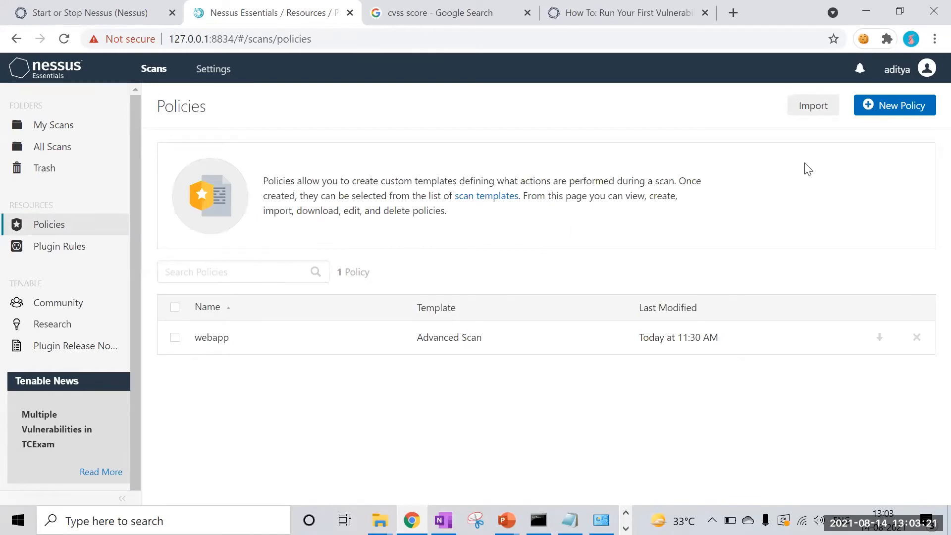
{"action": "left_click", "coordinate": [878, 110]}
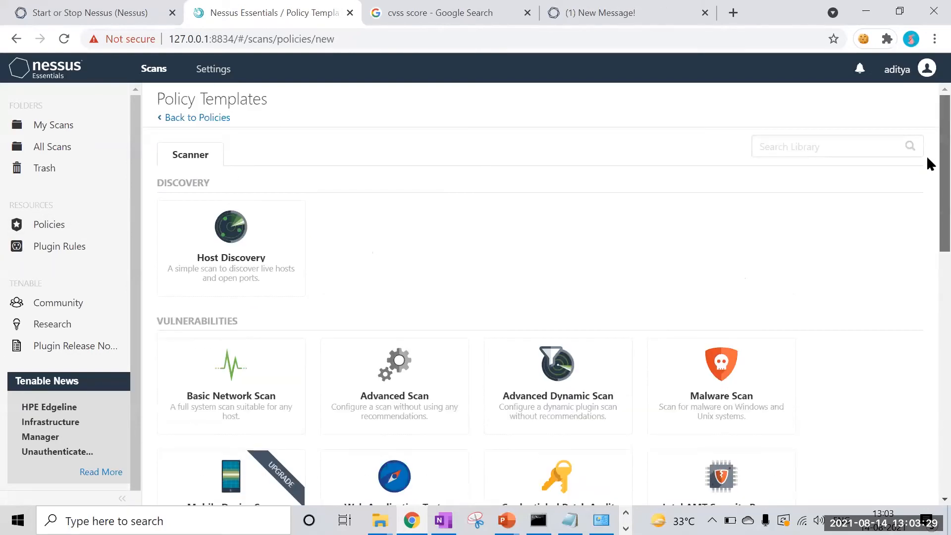
{"action": "left_click", "coordinate": [66, 227]}
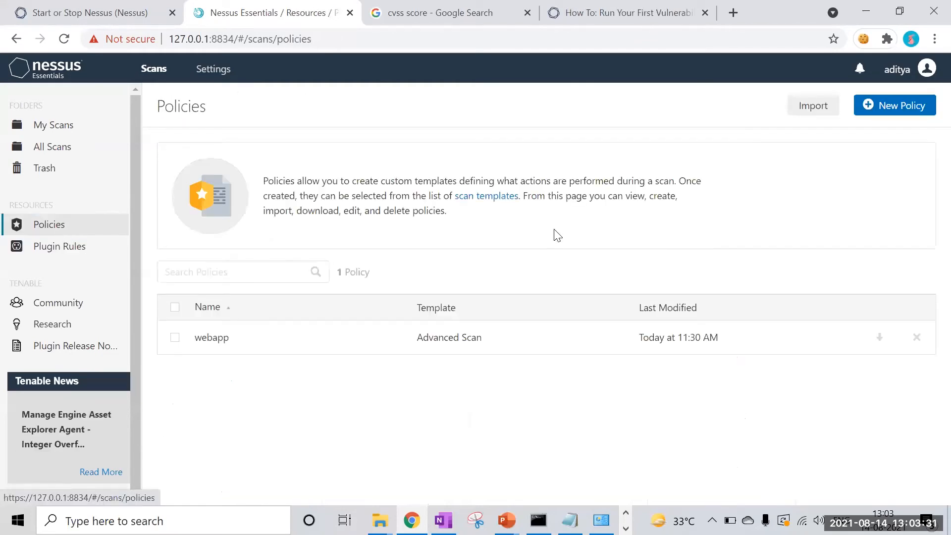
{"action": "left_click", "coordinate": [871, 105]}
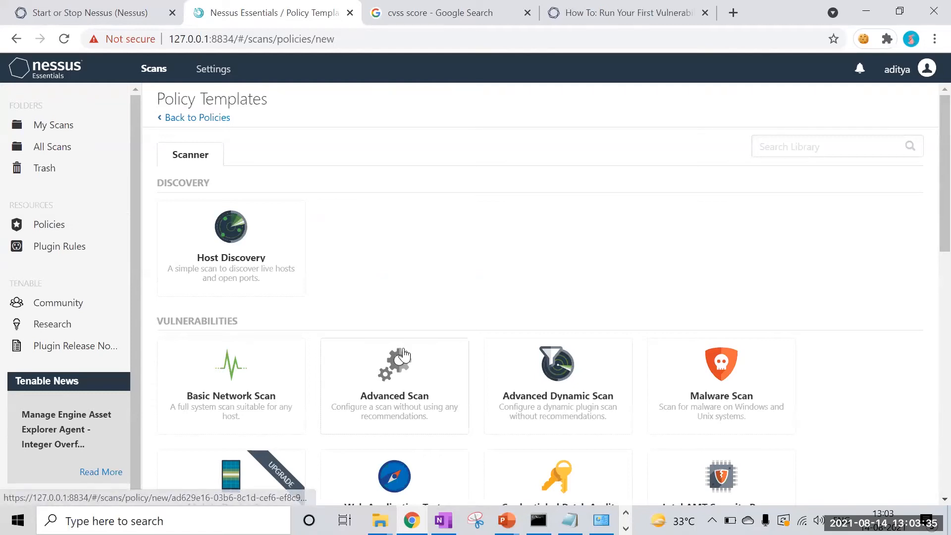
{"action": "left_click", "coordinate": [397, 375]}
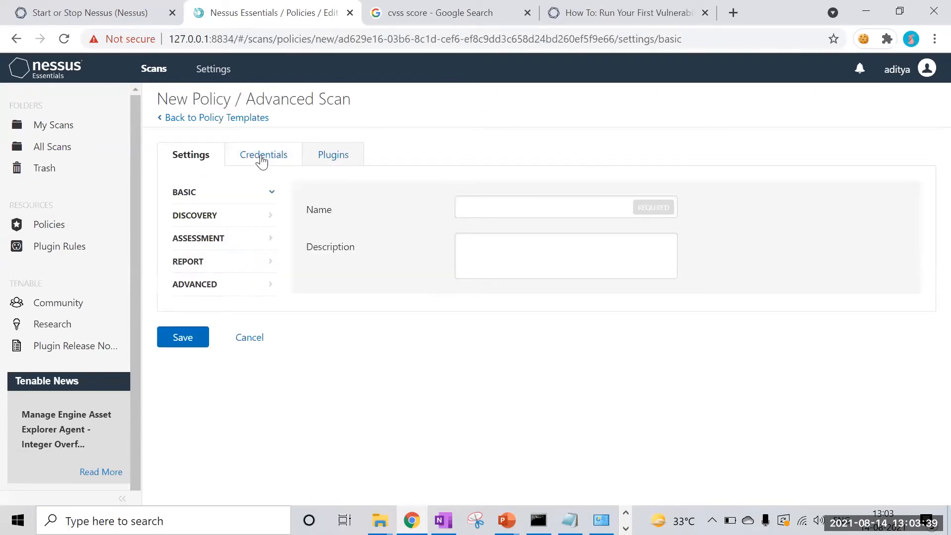
- Name the new Advanced Scan policy webapptest
{"action": "left_click", "coordinate": [492, 206]}
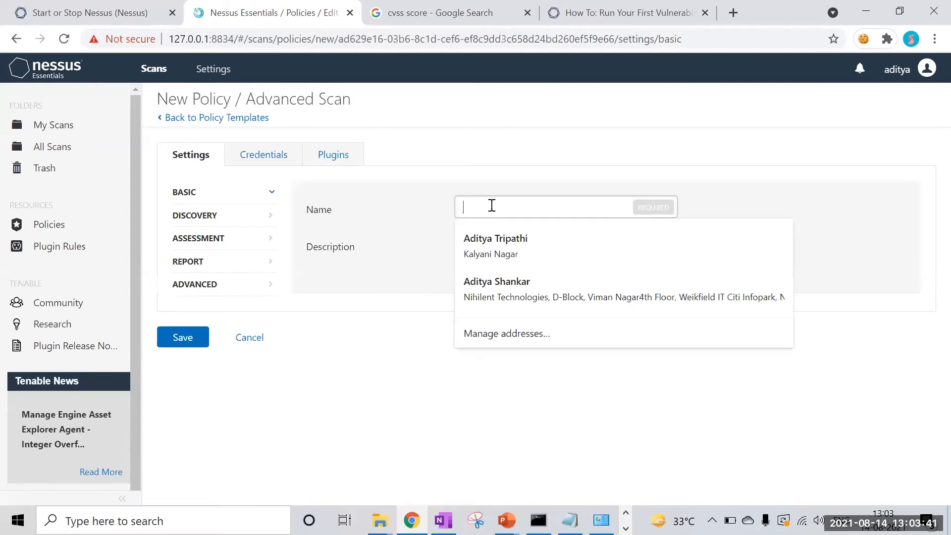
{"action": "left_click", "coordinate": [395, 312]}
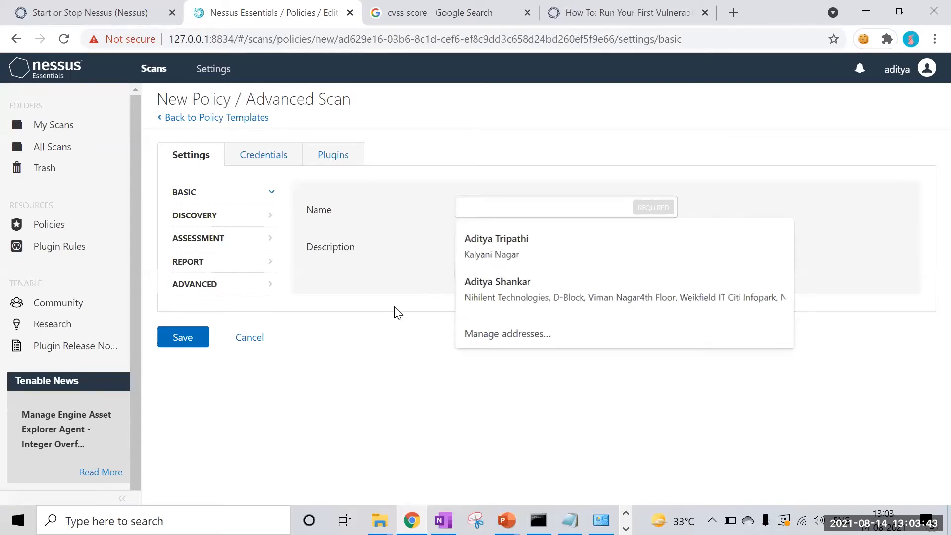
{"action": "left_click", "coordinate": [518, 208]}
{"action": "type", "text": "weba"}
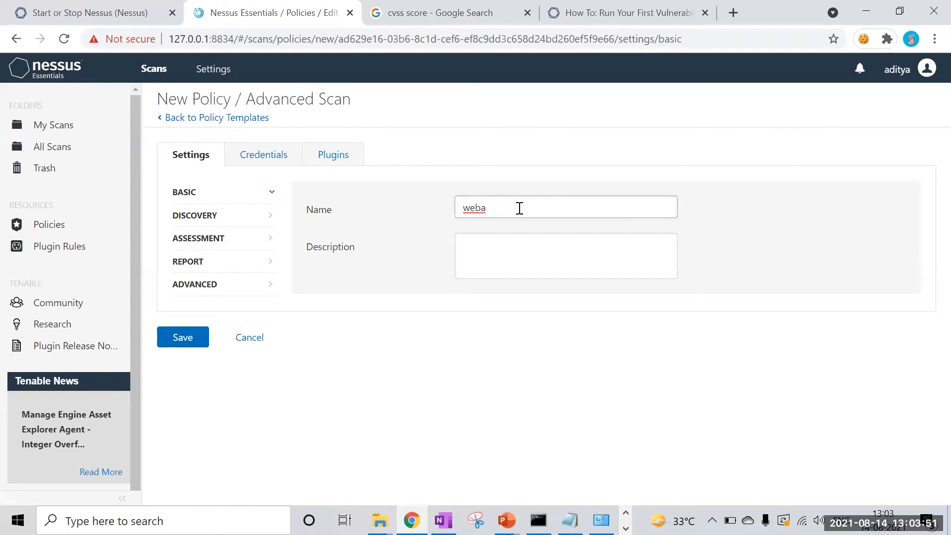
{"action": "type", "text": "ptest"}
{"action": "left_click", "coordinate": [459, 341]}
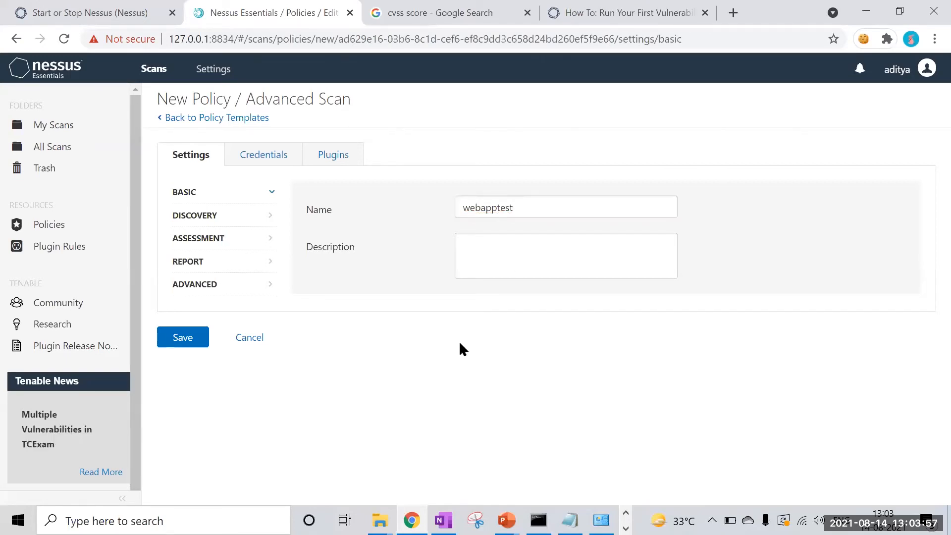
- Disable all plugin families in the new policy
{"action": "left_click", "coordinate": [269, 156]}
{"action": "left_click", "coordinate": [335, 159]}
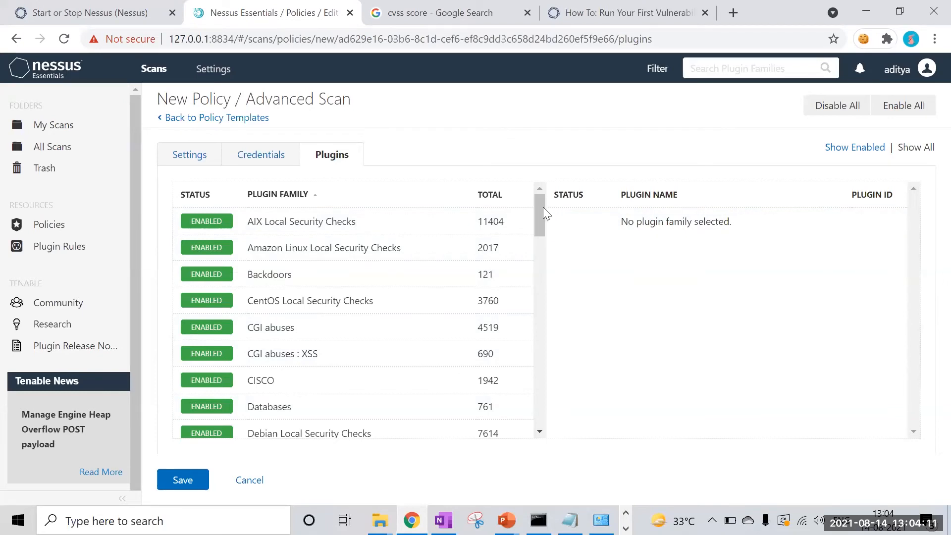
{"action": "left_click_drag", "start_coordinate": [540, 207], "coordinate": [693, 152]}
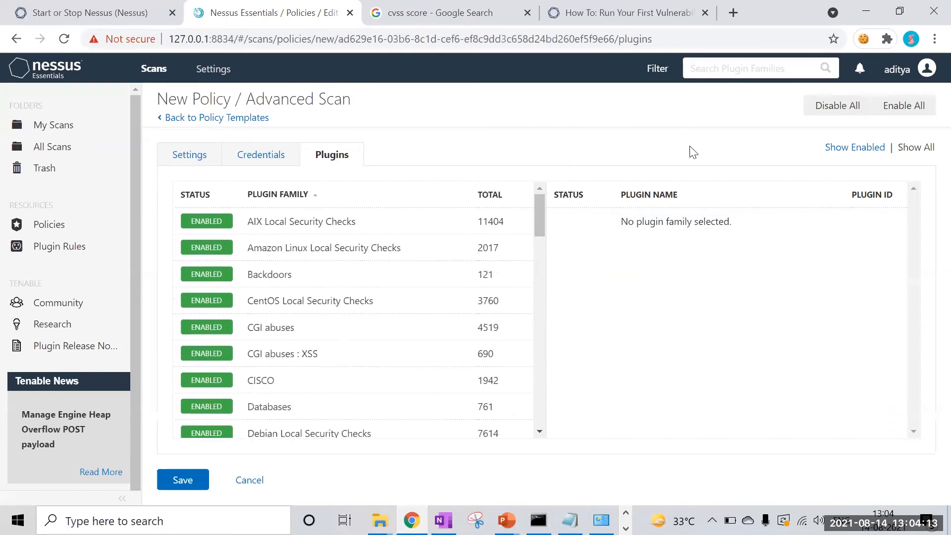
{"action": "left_click", "coordinate": [821, 99]}
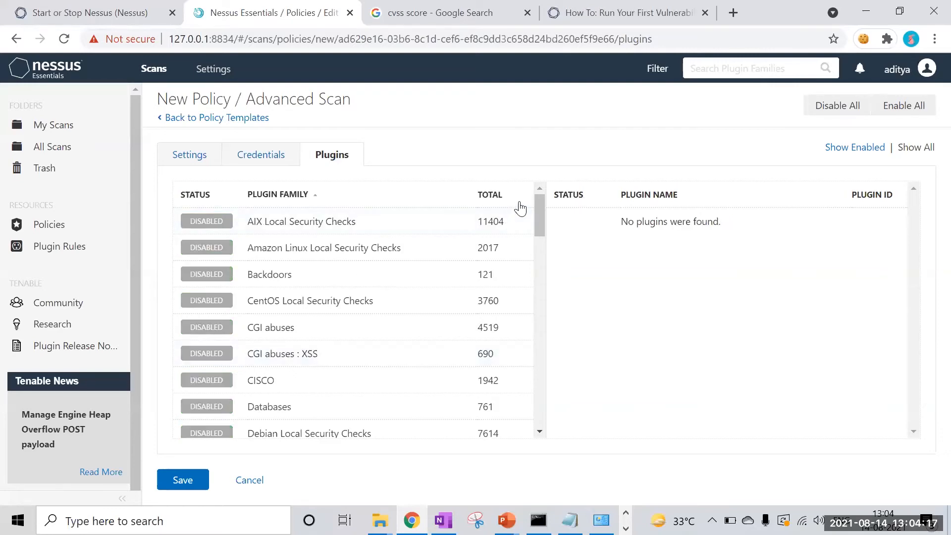
- Look through the disabled plugin families and enable only the CGI abuses : XSS family
{"action": "left_click_drag", "start_coordinate": [541, 206], "coordinate": [529, 270]}
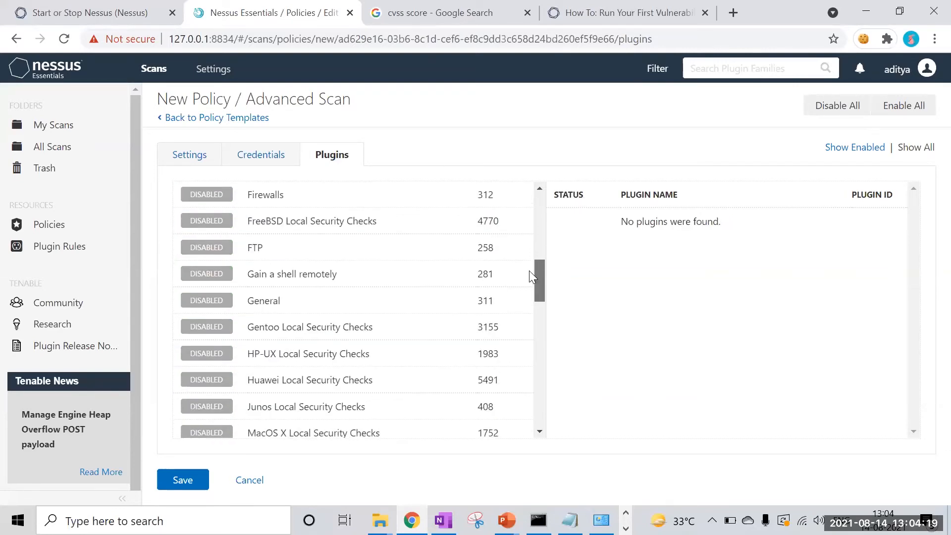
{"action": "scroll", "coordinate": [520, 322], "scroll_direction": "down", "scroll_amount": 15}
{"action": "scroll", "coordinate": [542, 357], "scroll_direction": "up", "scroll_amount": 10}
{"action": "scroll", "coordinate": [539, 223], "scroll_direction": "up", "scroll_amount": 10}
{"action": "scroll", "coordinate": [524, 361], "scroll_direction": "down", "scroll_amount": 20}
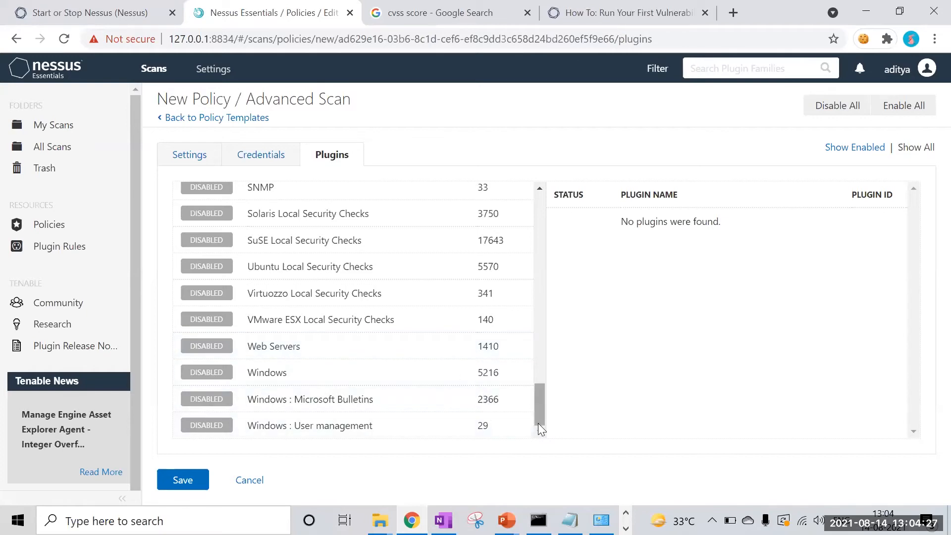
{"action": "scroll", "coordinate": [539, 415], "scroll_direction": "up", "scroll_amount": 8}
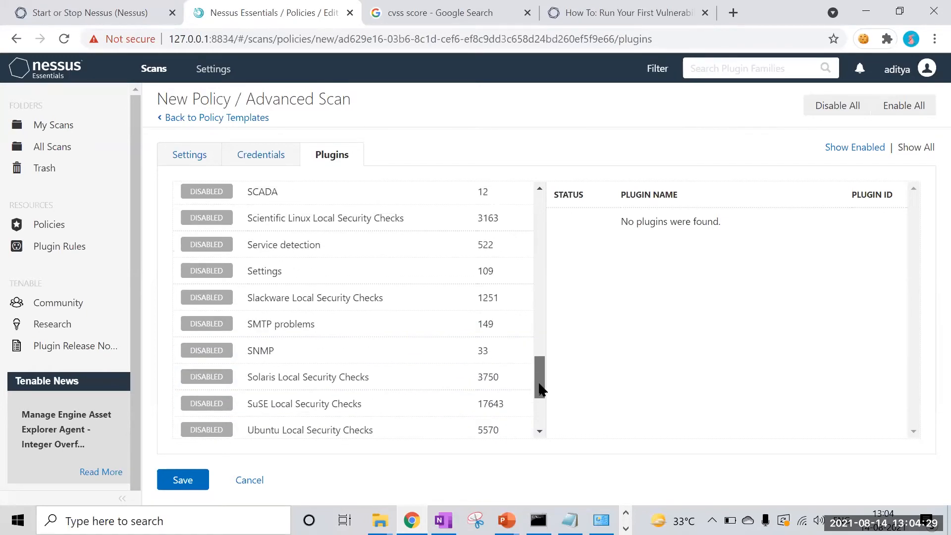
{"action": "scroll", "coordinate": [528, 212], "scroll_direction": "up", "scroll_amount": 15}
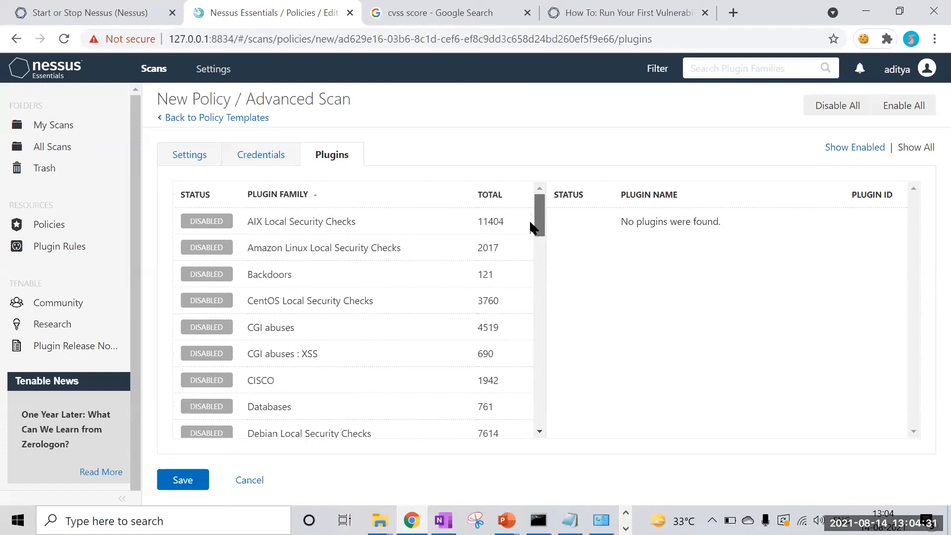
{"action": "scroll", "coordinate": [532, 224], "scroll_direction": "down", "scroll_amount": 1}
{"action": "scroll", "coordinate": [533, 230], "scroll_direction": "up", "scroll_amount": 1}
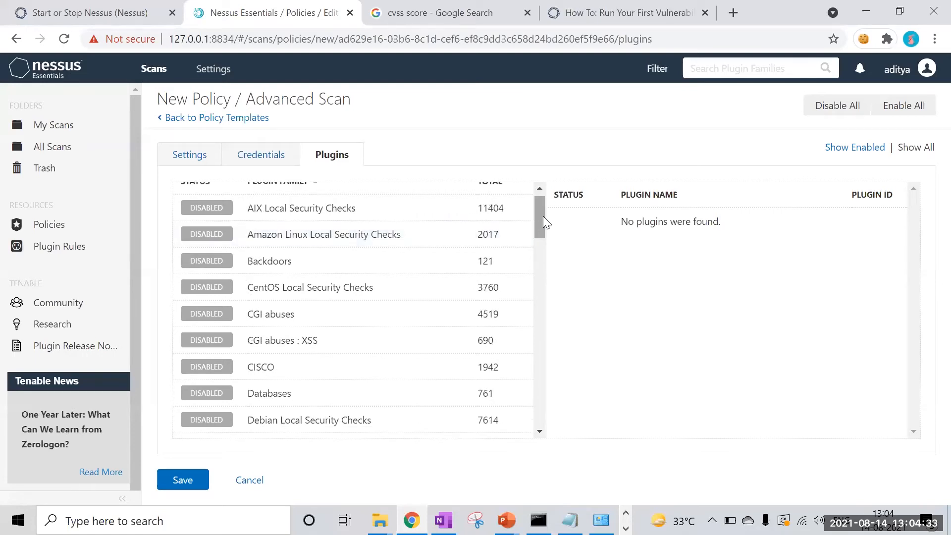
{"action": "scroll", "coordinate": [543, 213], "scroll_direction": "up", "scroll_amount": 1}
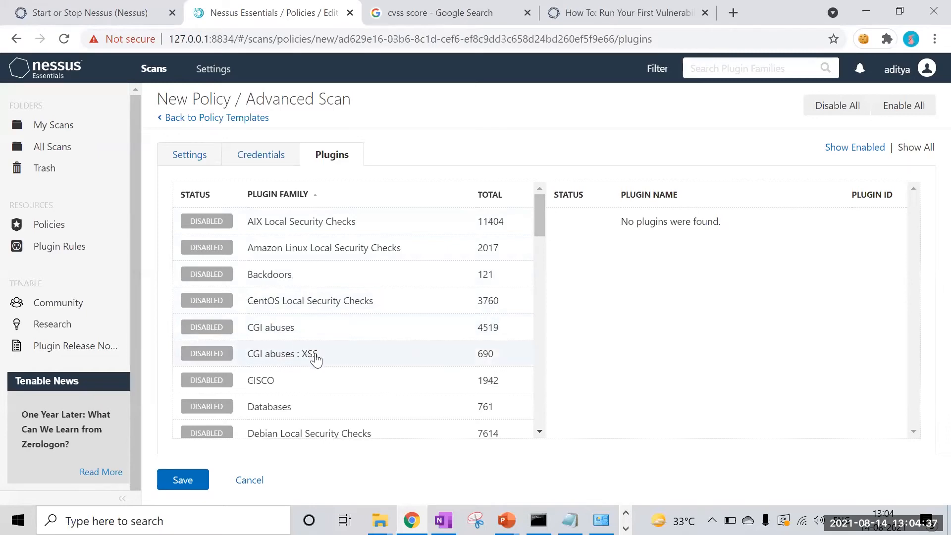
{"action": "left_click", "coordinate": [204, 364]}
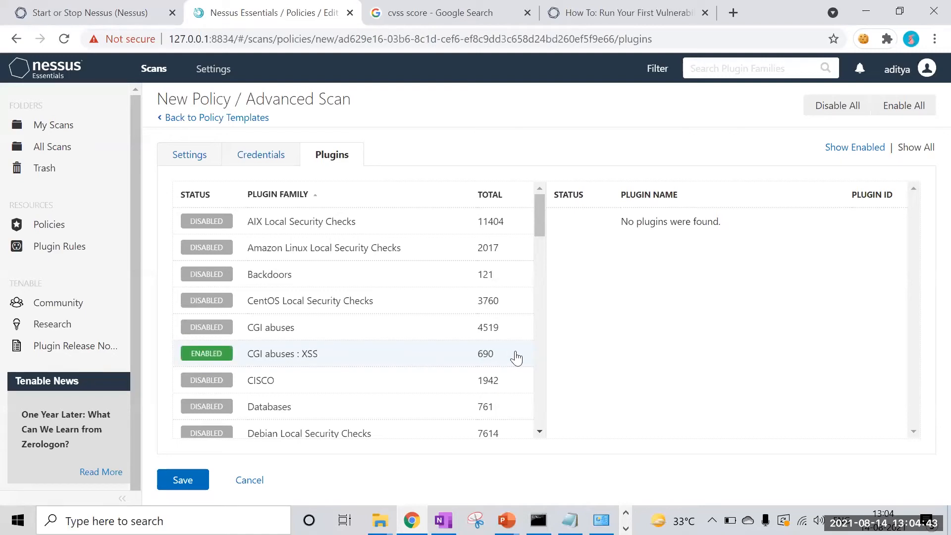
- Look through the individual plugins in the CGI abuses : XSS family
{"action": "left_click", "coordinate": [392, 358]}
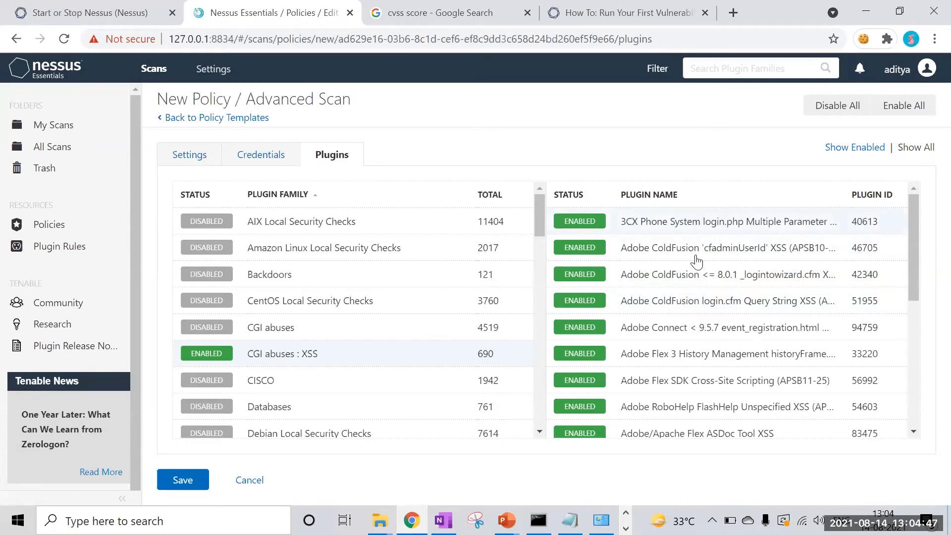
{"action": "left_click_drag", "start_coordinate": [915, 227], "coordinate": [907, 320]}
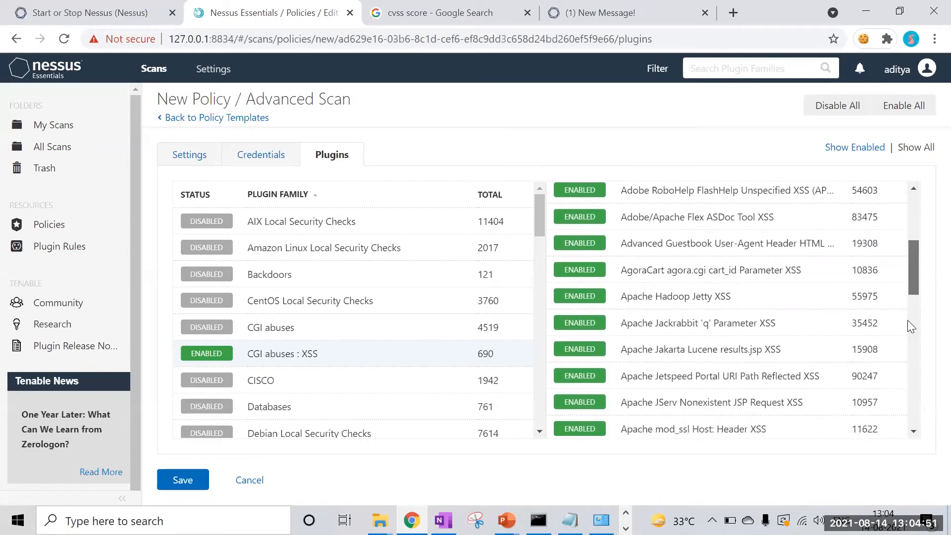
{"action": "scroll", "coordinate": [900, 338], "scroll_direction": "down", "scroll_amount": 2}
{"action": "scroll", "coordinate": [900, 338], "scroll_direction": "down", "scroll_amount": 9}
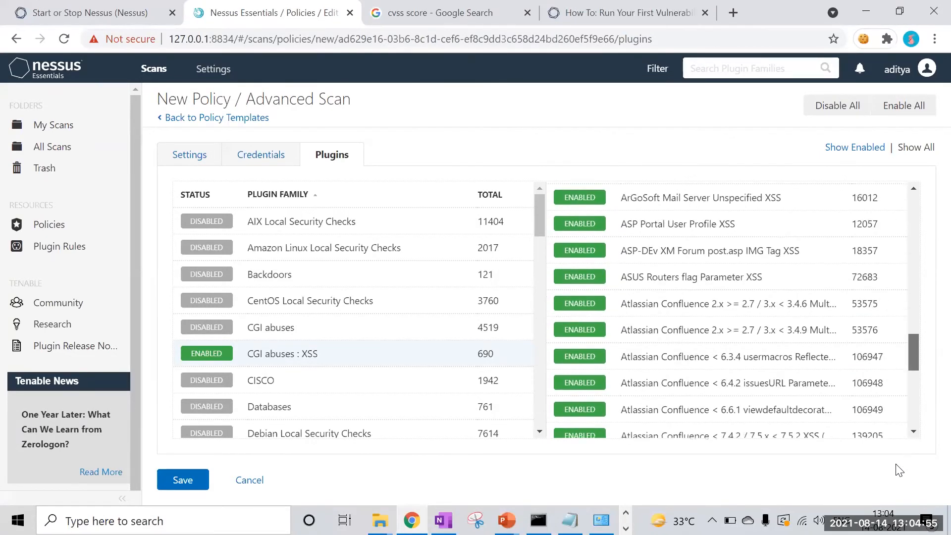
{"action": "scroll", "coordinate": [915, 359], "scroll_direction": "down", "scroll_amount": 9}
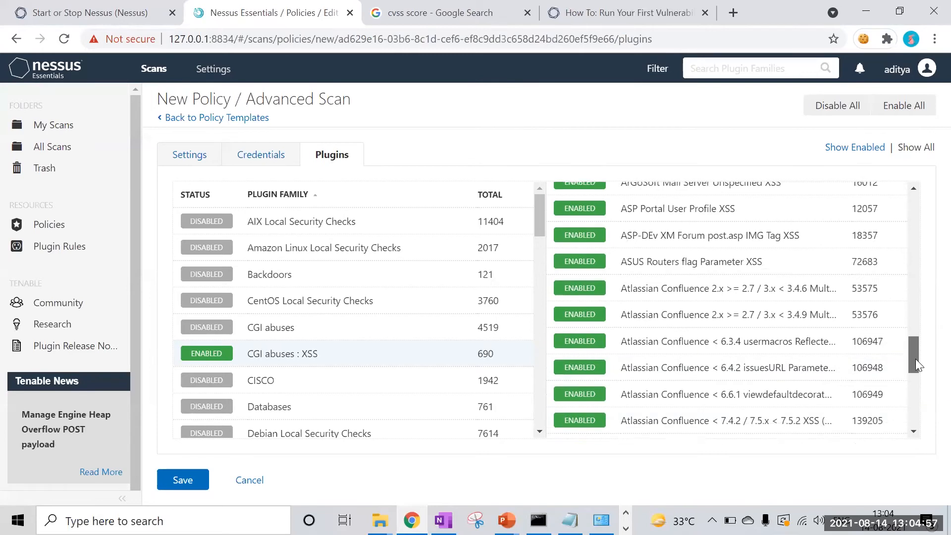
{"action": "scroll", "coordinate": [915, 416], "scroll_direction": "down", "scroll_amount": 10}
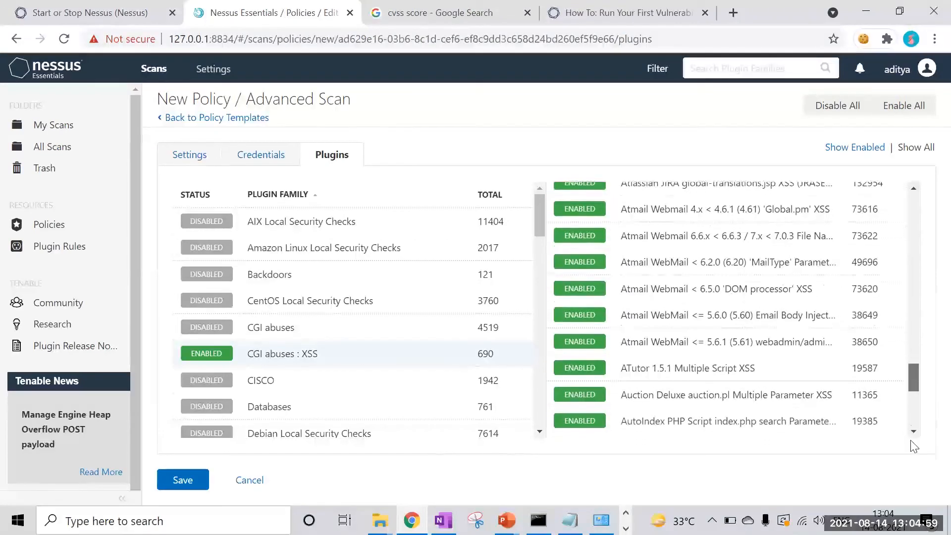
{"action": "scroll", "coordinate": [912, 456], "scroll_direction": "down", "scroll_amount": 11}
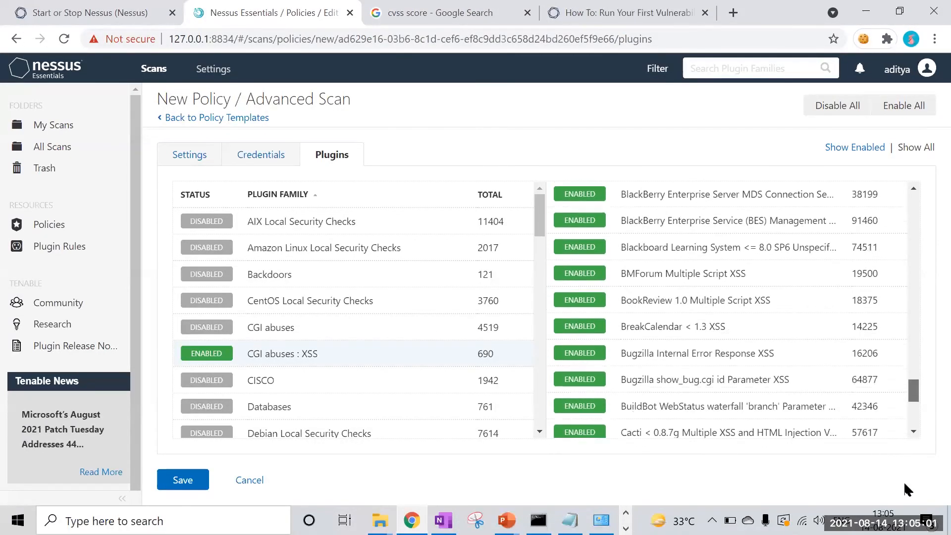
{"action": "scroll", "coordinate": [895, 356], "scroll_direction": "down", "scroll_amount": 9}
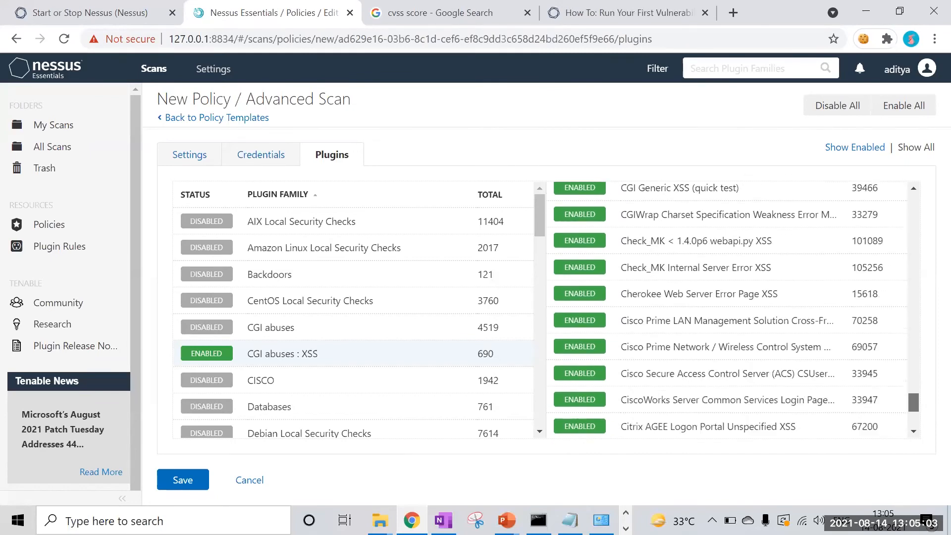
{"action": "scroll", "coordinate": [549, 357], "scroll_direction": "up", "scroll_amount": 3}
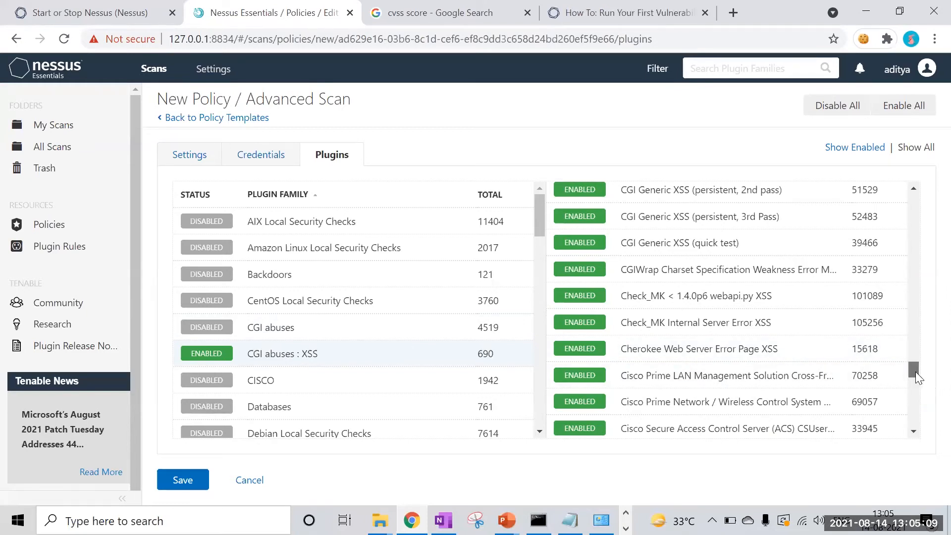
{"action": "left_click_drag", "start_coordinate": [915, 372], "coordinate": [913, 395]}
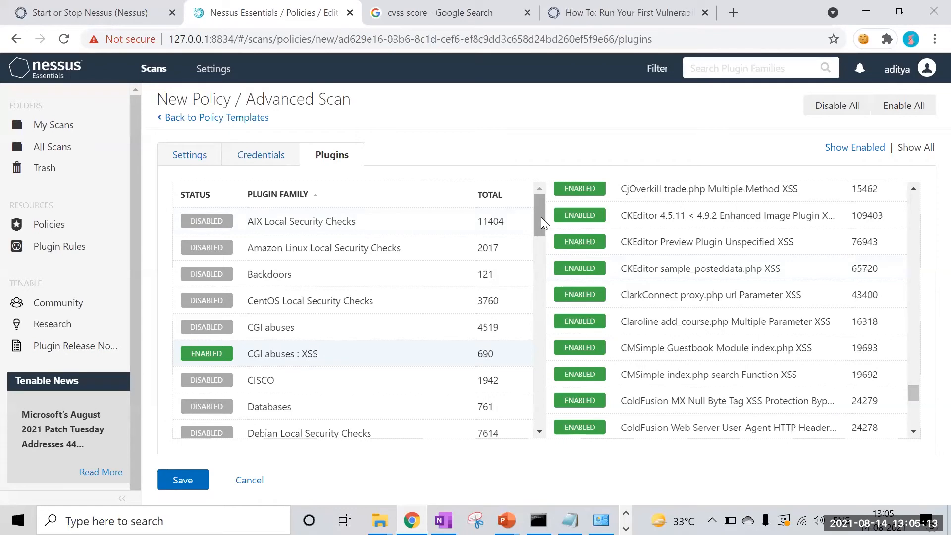
{"action": "mouse_move", "coordinate": [541, 217]}
{"action": "left_mouse_down"}
{"action": "mouse_move", "coordinate": [534, 264]}
{"action": "mouse_move", "coordinate": [540, 203]}
{"action": "left_mouse_up"}
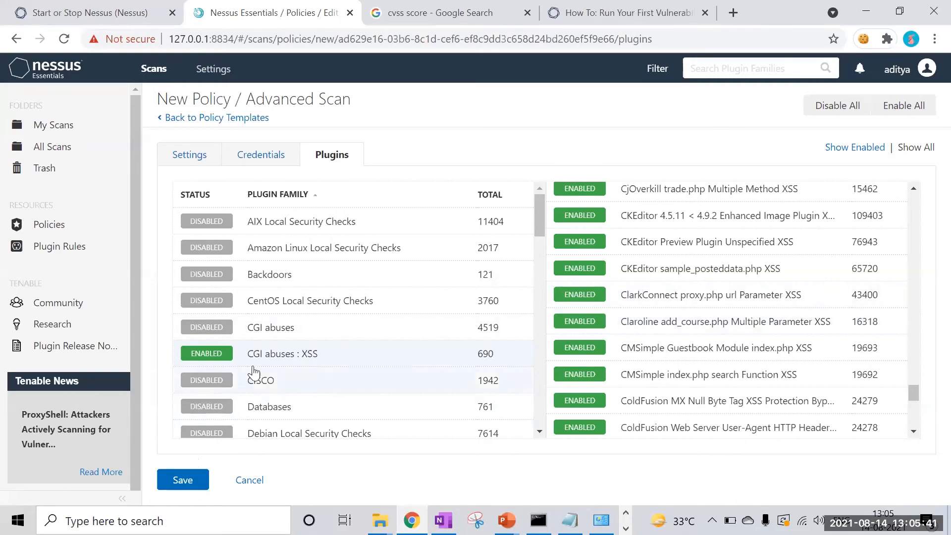
- Save the webapptest policy and create a new scan based on that user-defined policy
{"action": "left_click", "coordinate": [184, 480]}
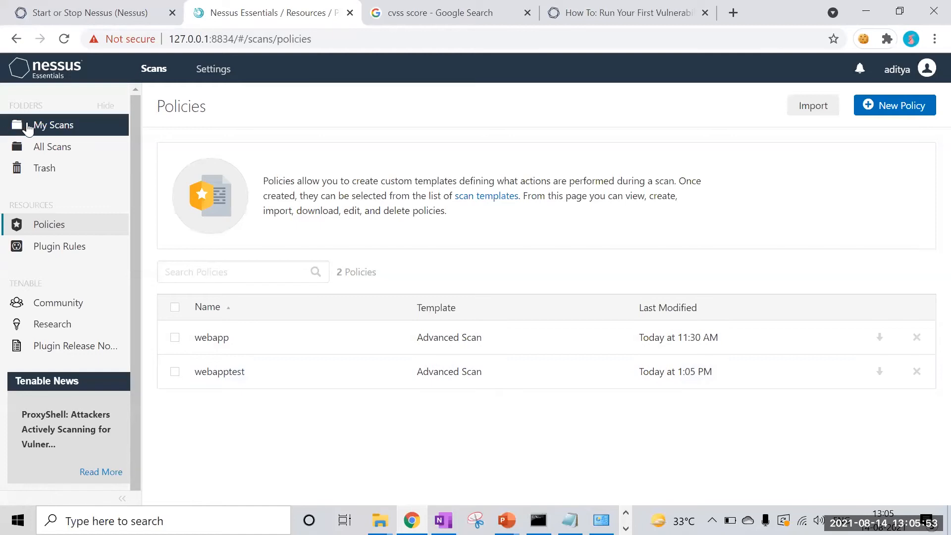
{"action": "left_click", "coordinate": [30, 125]}
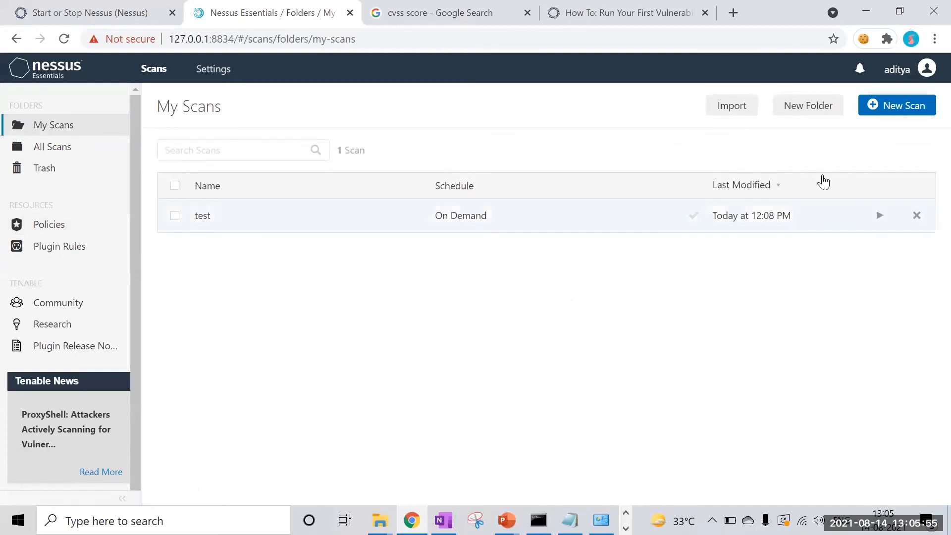
{"action": "left_click", "coordinate": [871, 107]}
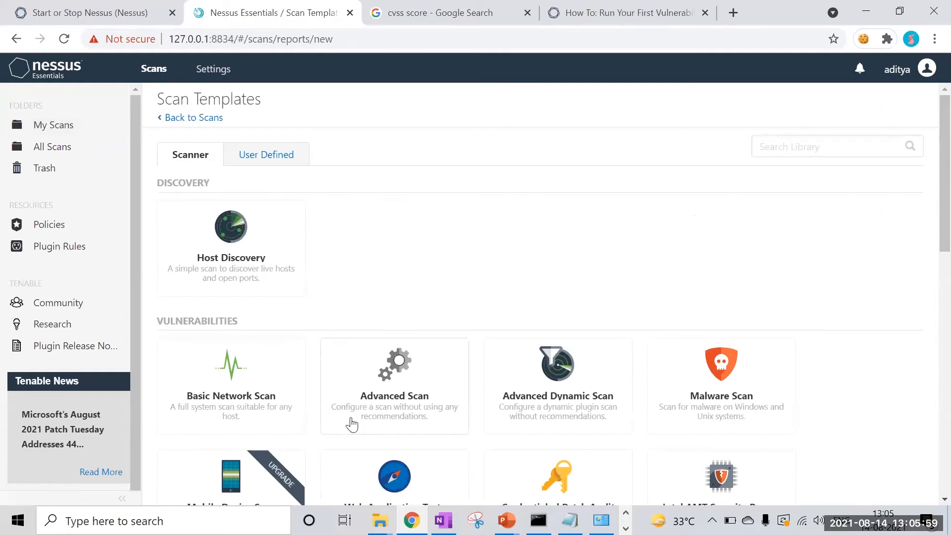
{"action": "left_click", "coordinate": [290, 155]}
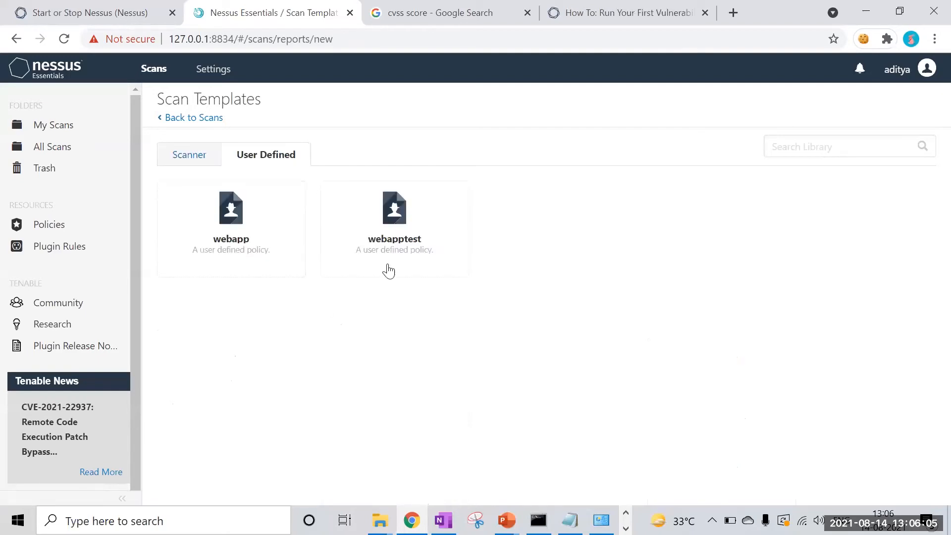
{"action": "left_click", "coordinate": [403, 226]}
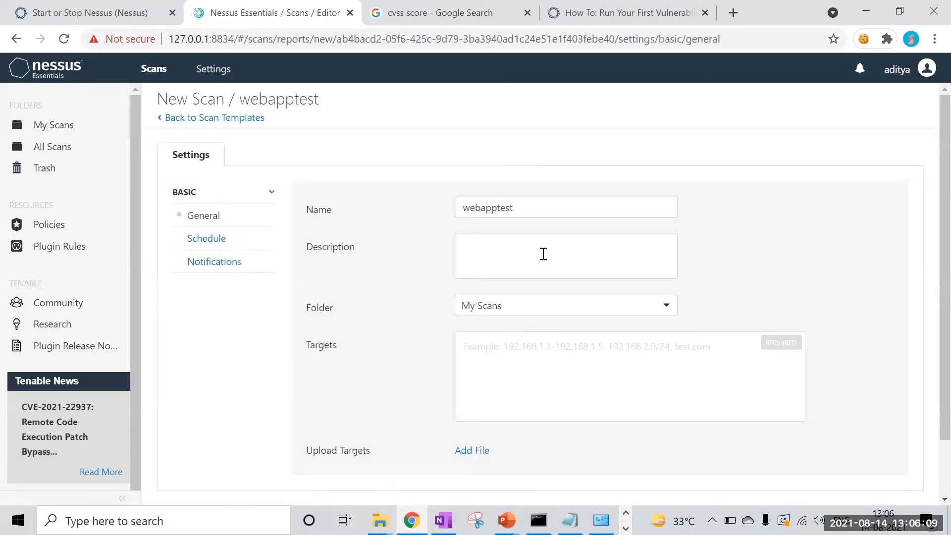
- Set the target of the webapptest scan to 192.168.1.1 and save the scan in My Scans
{"action": "left_click", "coordinate": [503, 361]}
{"action": "type", "text": "19"}
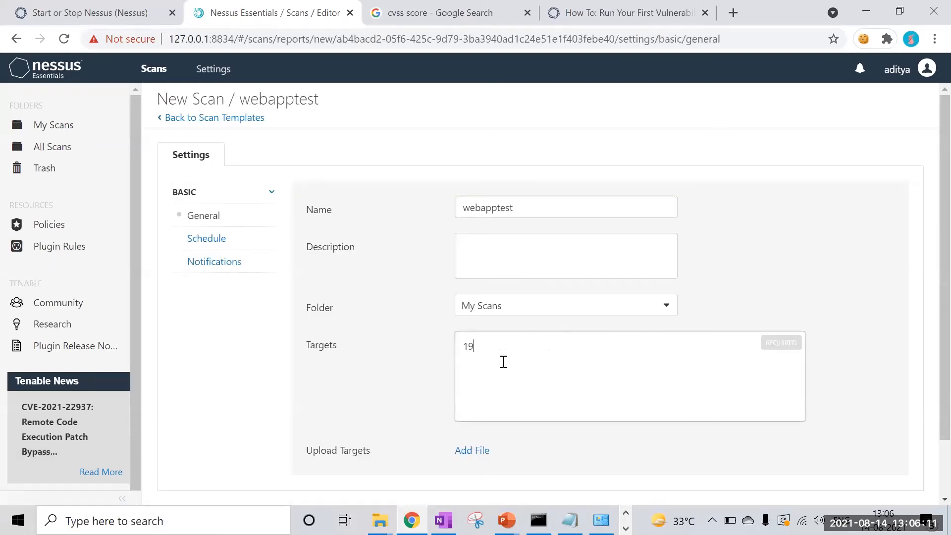
{"action": "type", "text": "2.168.1.1"}
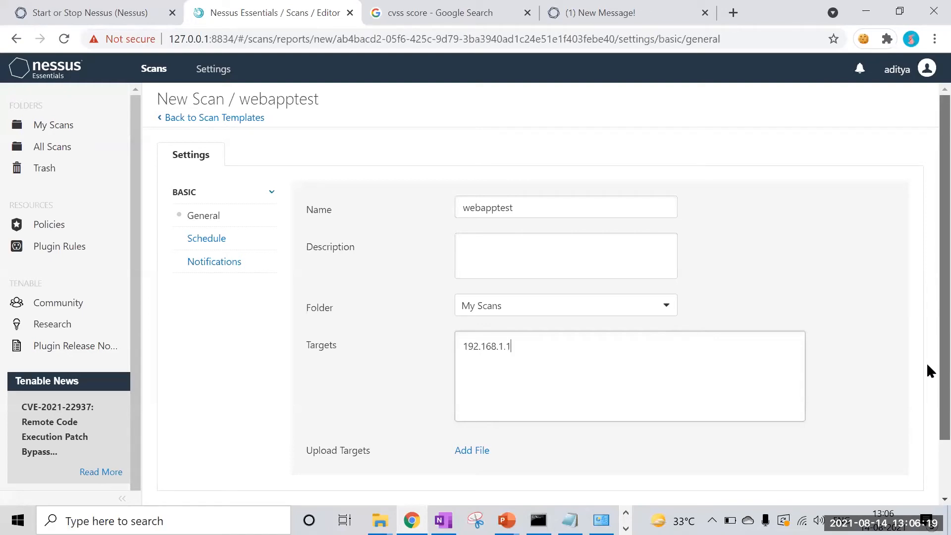
{"action": "scroll", "coordinate": [926, 366], "scroll_direction": "down", "scroll_amount": 2}
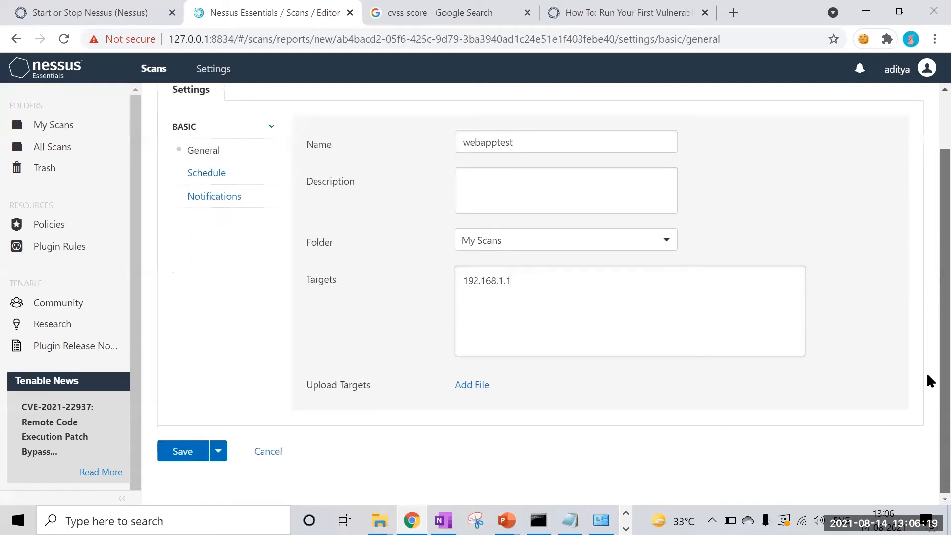
{"action": "left_click", "coordinate": [184, 452]}
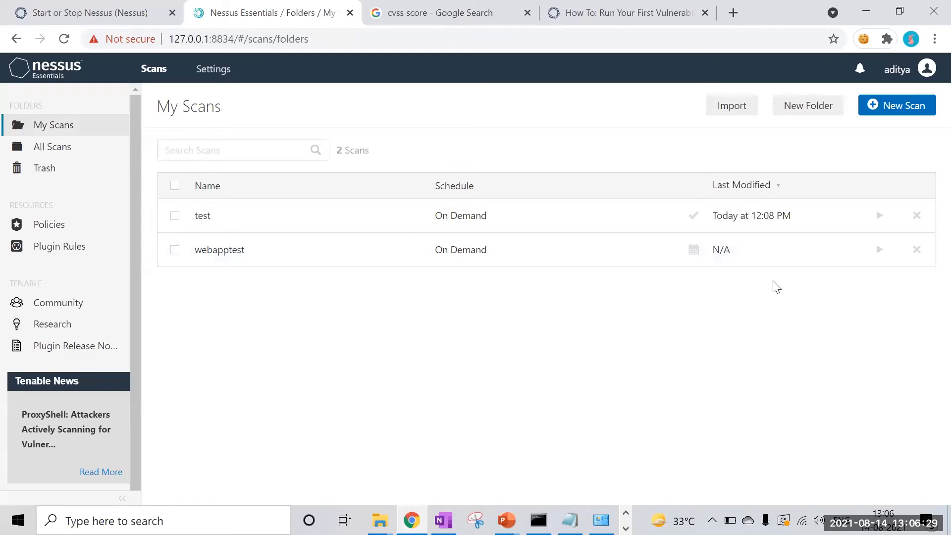
- Launch the webapptest scan and stop it while it is running
{"action": "left_click", "coordinate": [879, 250]}
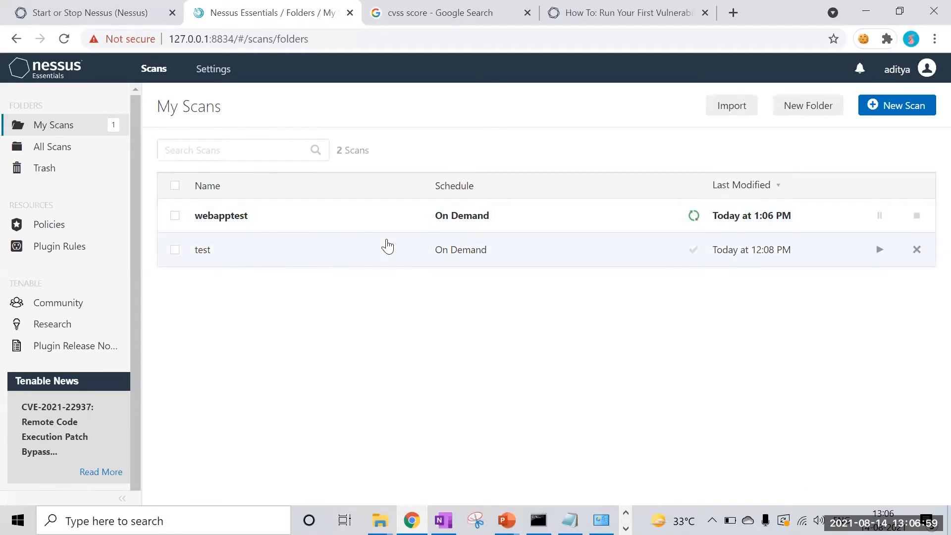
{"action": "left_click", "coordinate": [917, 215]}
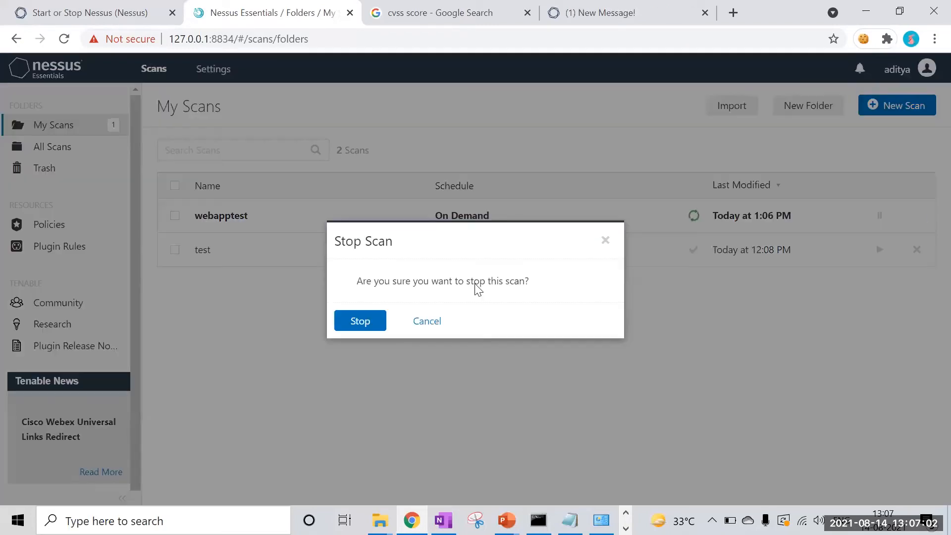
{"action": "left_click", "coordinate": [358, 322]}
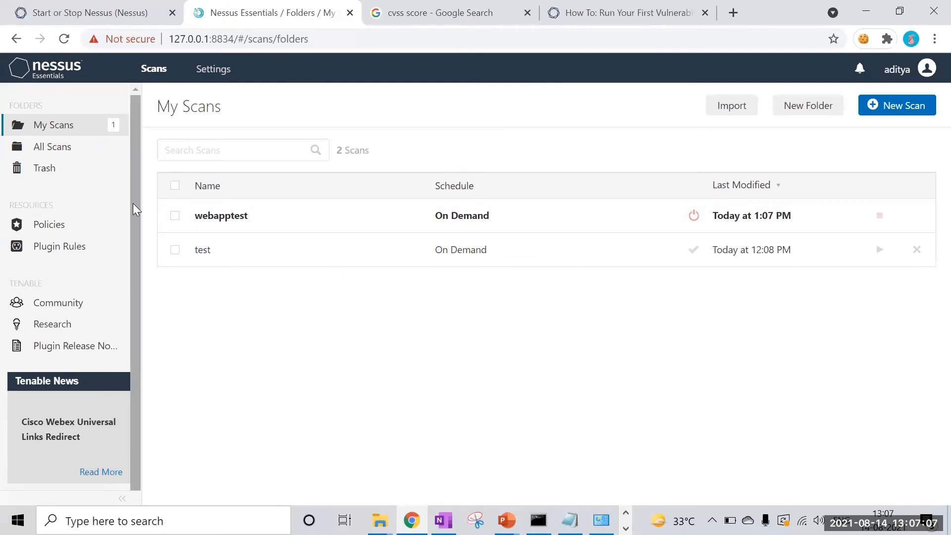
- View the About overview in the Nessus settings, return to the scan list and switch to the PowerPoint presentation
{"action": "left_click_drag", "start_coordinate": [133, 203], "coordinate": [139, 140]}
{"action": "left_click", "coordinate": [231, 71]}
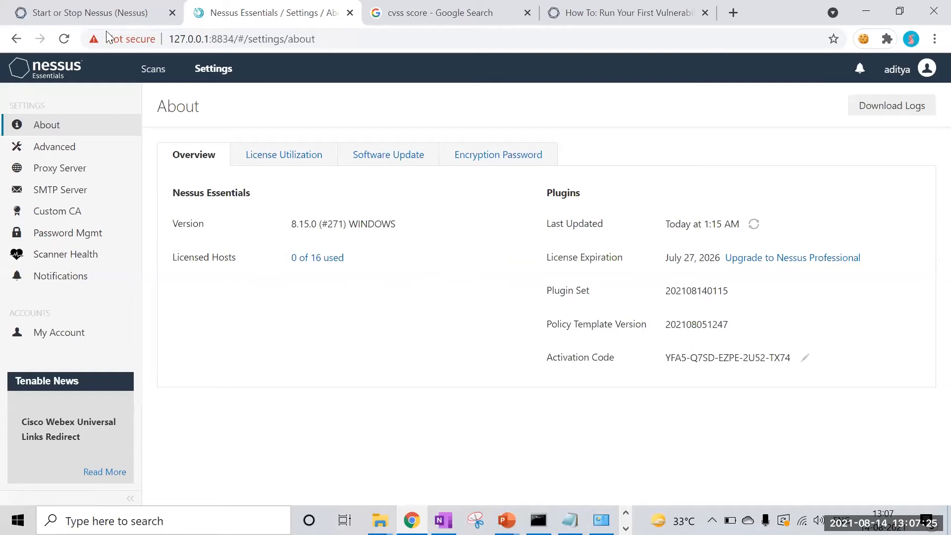
{"action": "left_click", "coordinate": [150, 74]}
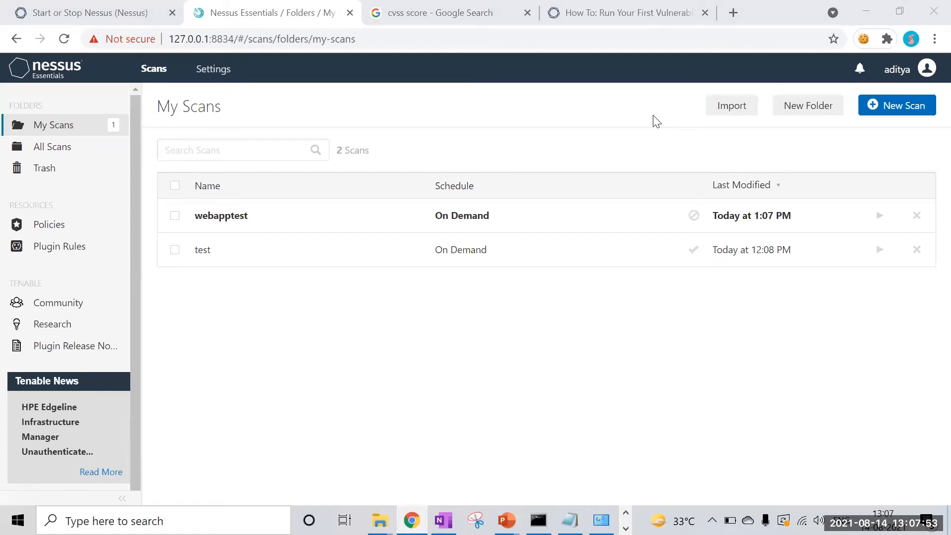
{"action": "key", "text": "alt+Tab"}
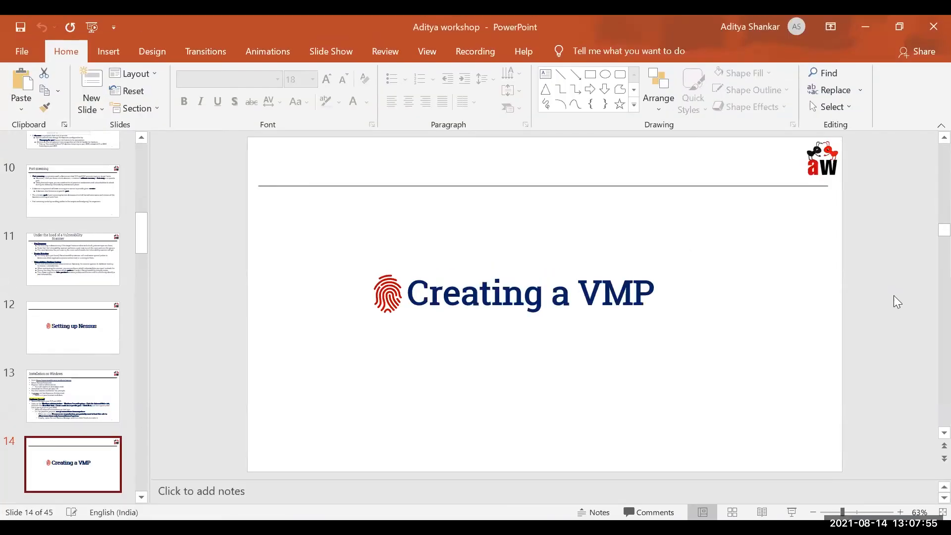